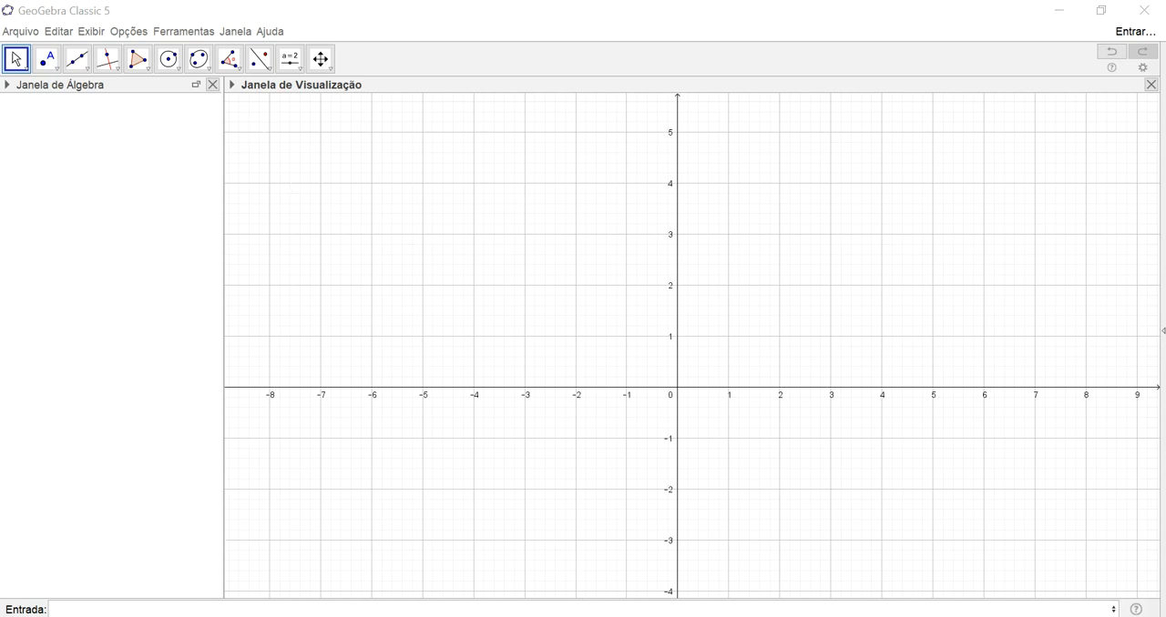
- Define the function f(x)=x^3+3x^2
{"action": "left_click", "coordinate": [193, 609]}
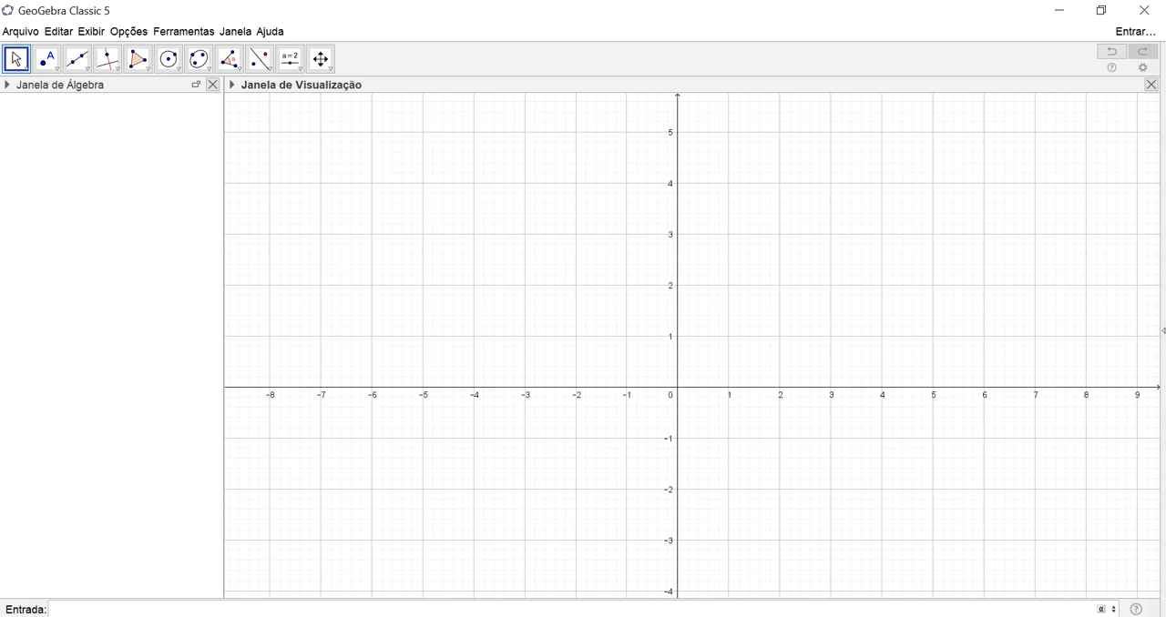
{"action": "type", "text": "f(x)=x^3"}
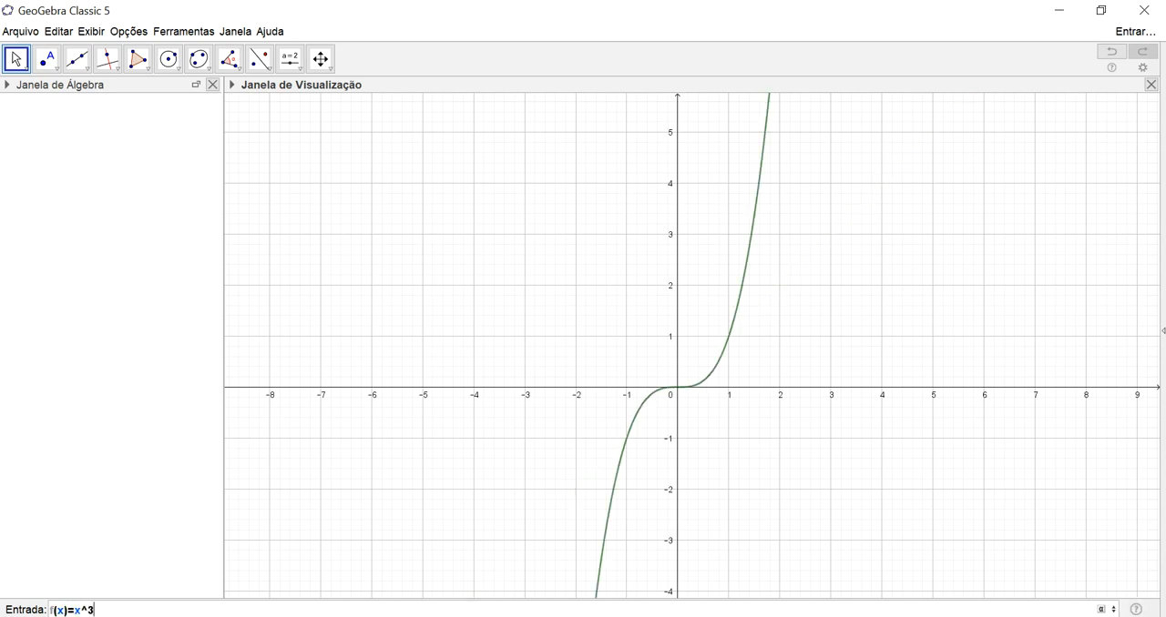
{"action": "type", "text": "+3x"}
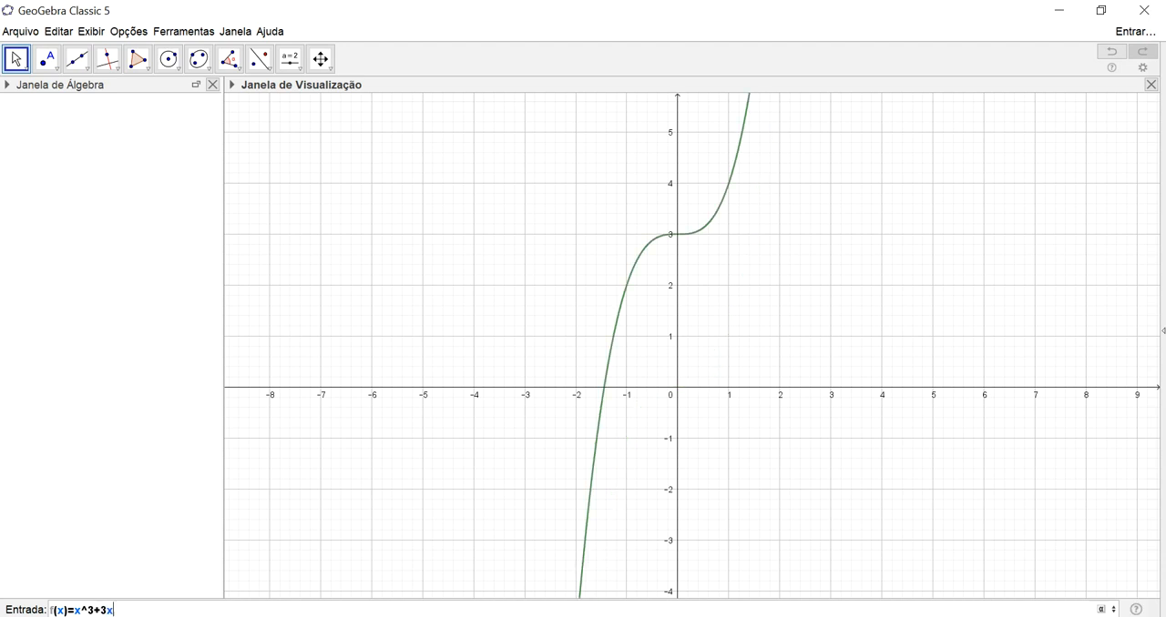
{"action": "type", "text": "^2"}
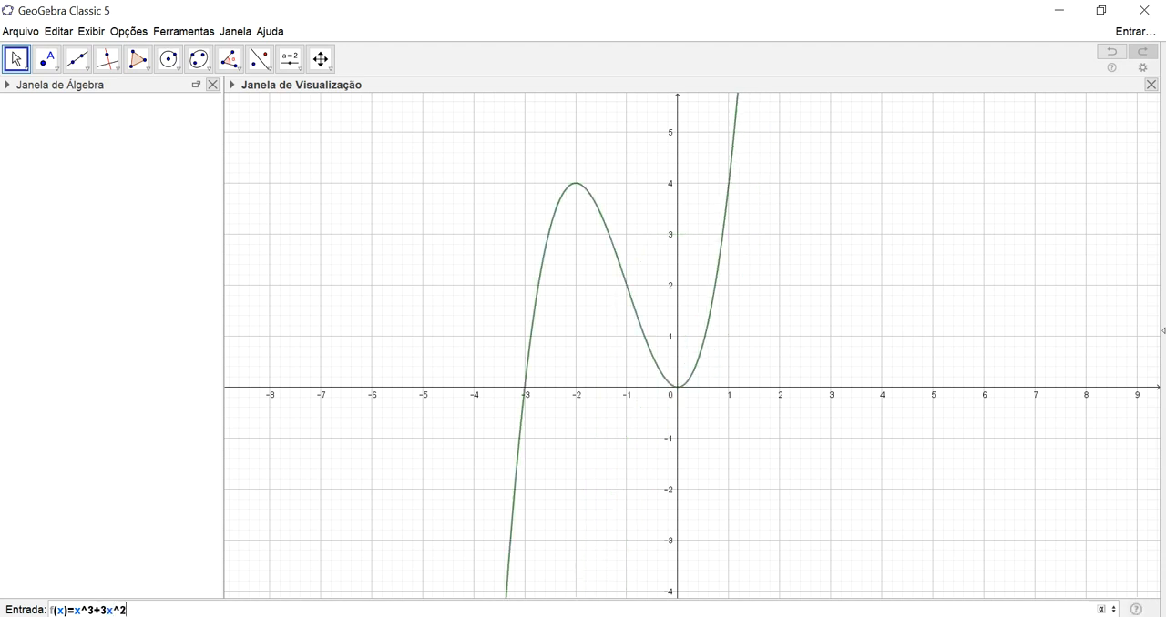
{"action": "key", "text": "Return"}
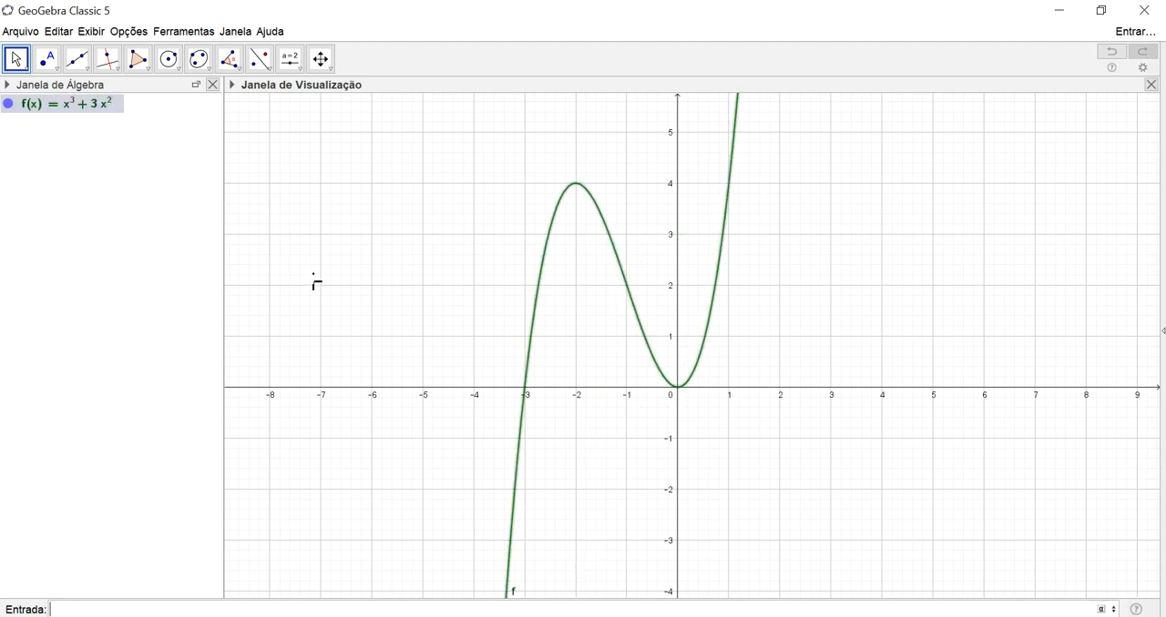
- Create the point (a, f(a)) on the curve with a slider for a, and set the slider to -1.3
{"action": "left_click_drag", "start_coordinate": [796, 421], "coordinate": [776, 474]}
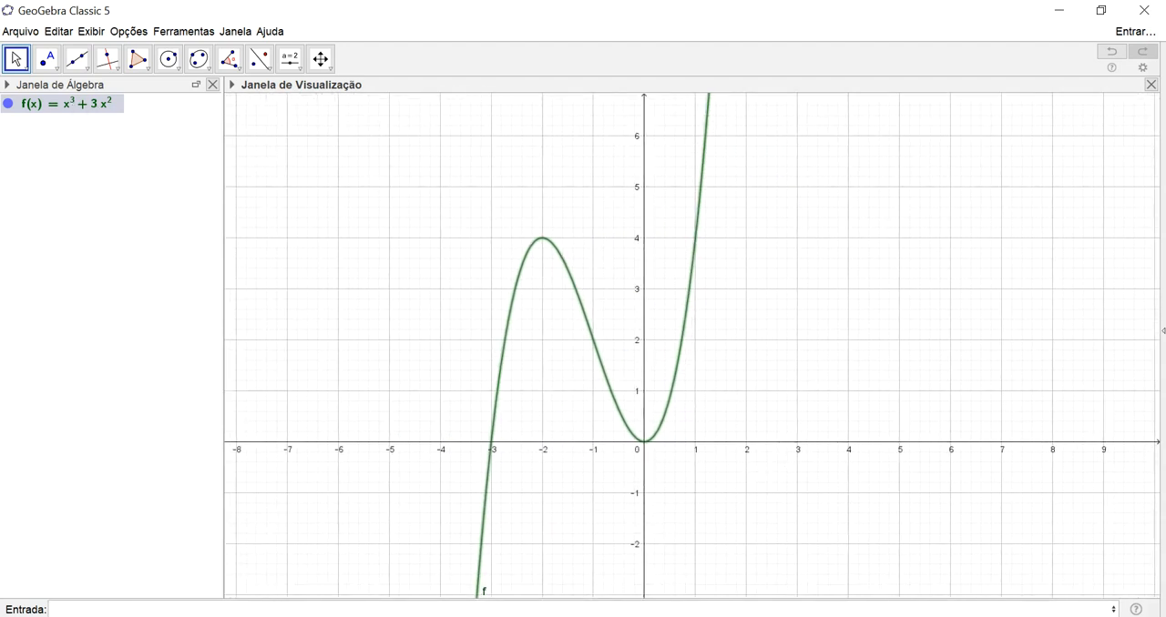
{"action": "left_click", "coordinate": [119, 609]}
{"action": "type", "text": "(a,f(a))"}
{"action": "key", "text": "Return"}
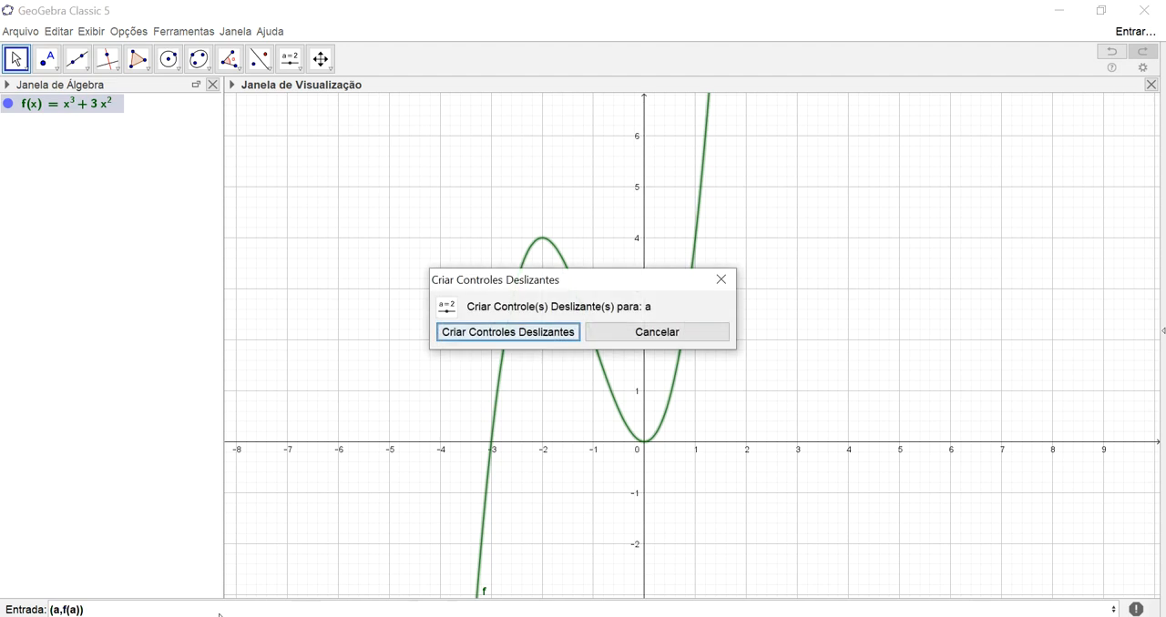
{"action": "key", "text": "Return"}
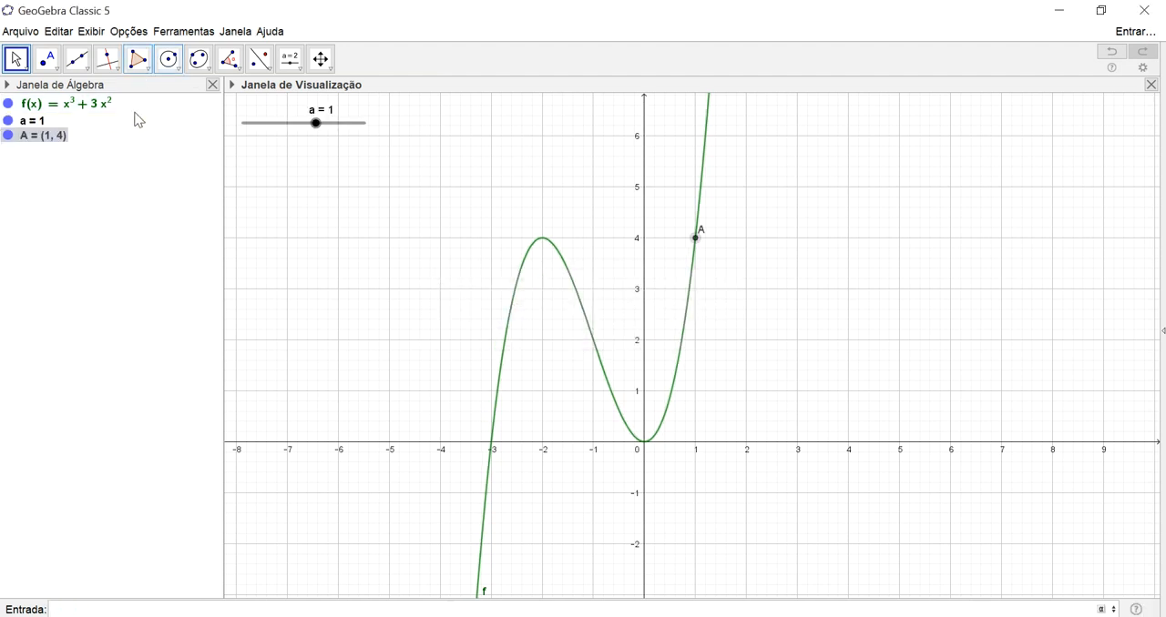
{"action": "left_click_drag", "start_coordinate": [316, 124], "coordinate": [291, 111]}
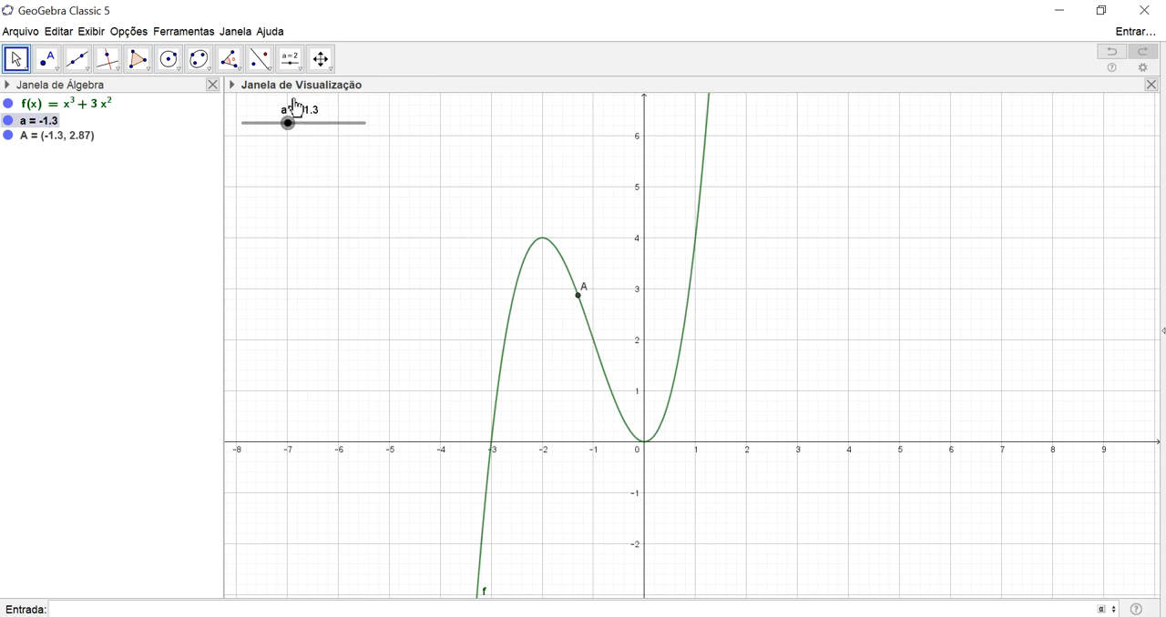
- Create the tangent line to function f at point A with the Tangente command
{"action": "left_click", "coordinate": [55, 609]}
{"action": "type", "text": "tan"}
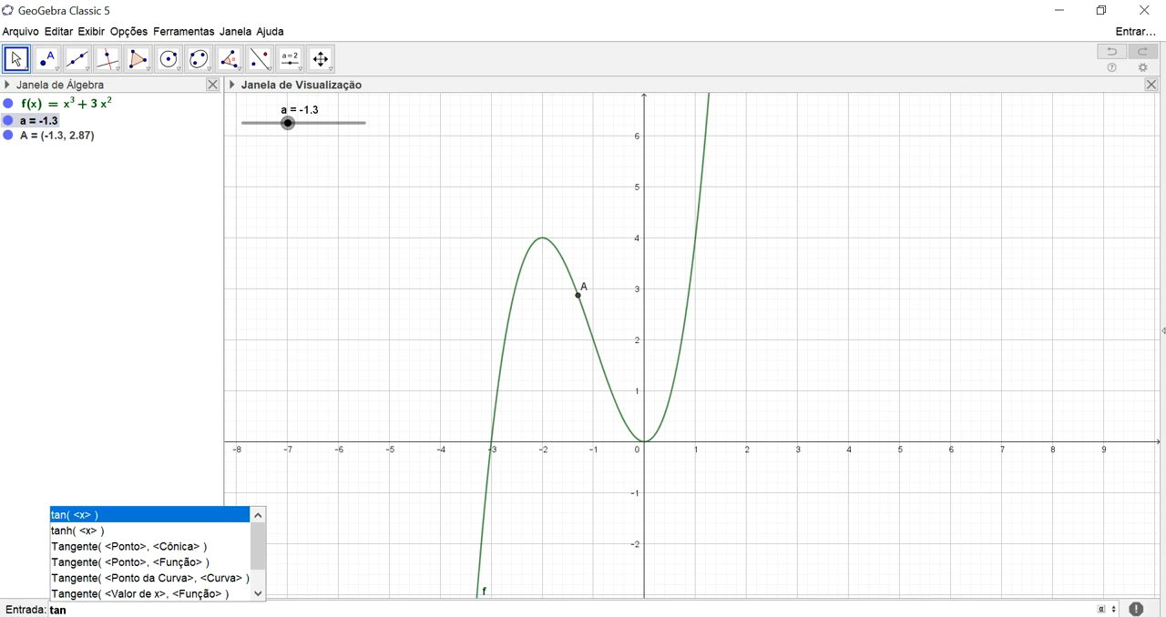
{"action": "key", "text": "Down"}
{"action": "key", "text": "Down"}
{"action": "key", "text": "Down"}
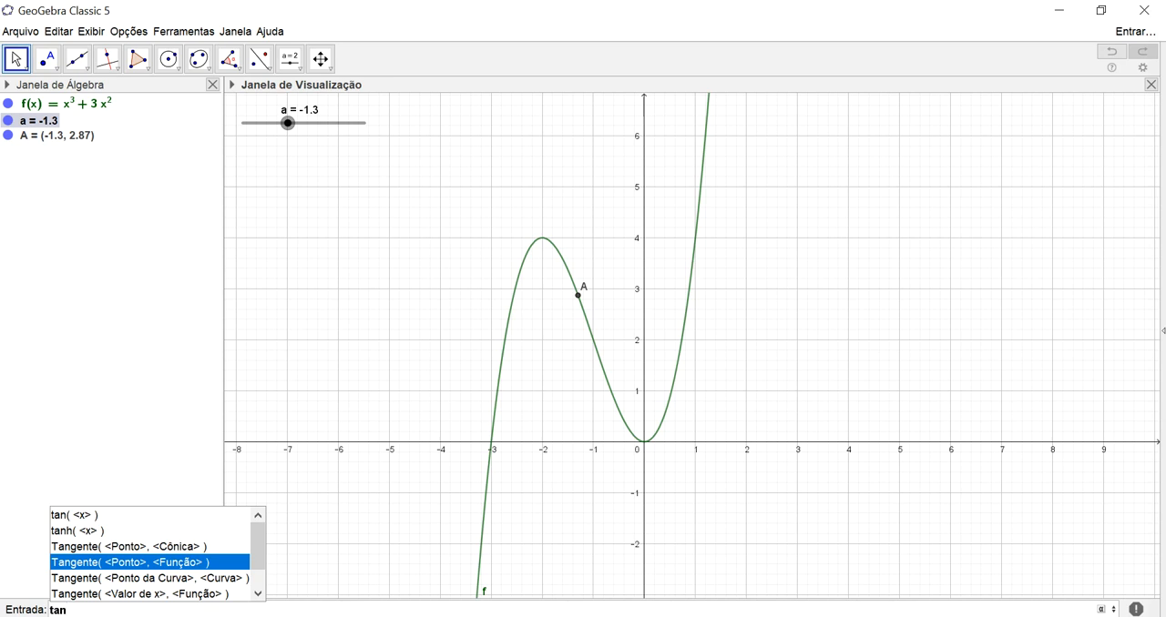
{"action": "key", "text": "Return"}
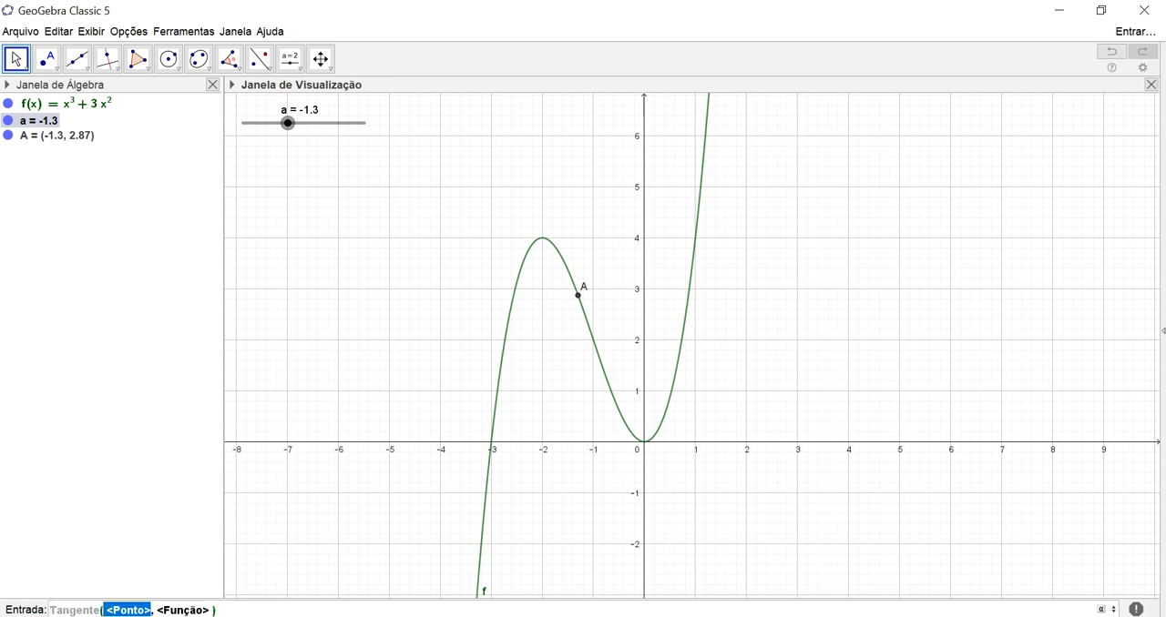
{"action": "type", "text": "A"}
{"action": "key", "text": "Tab"}
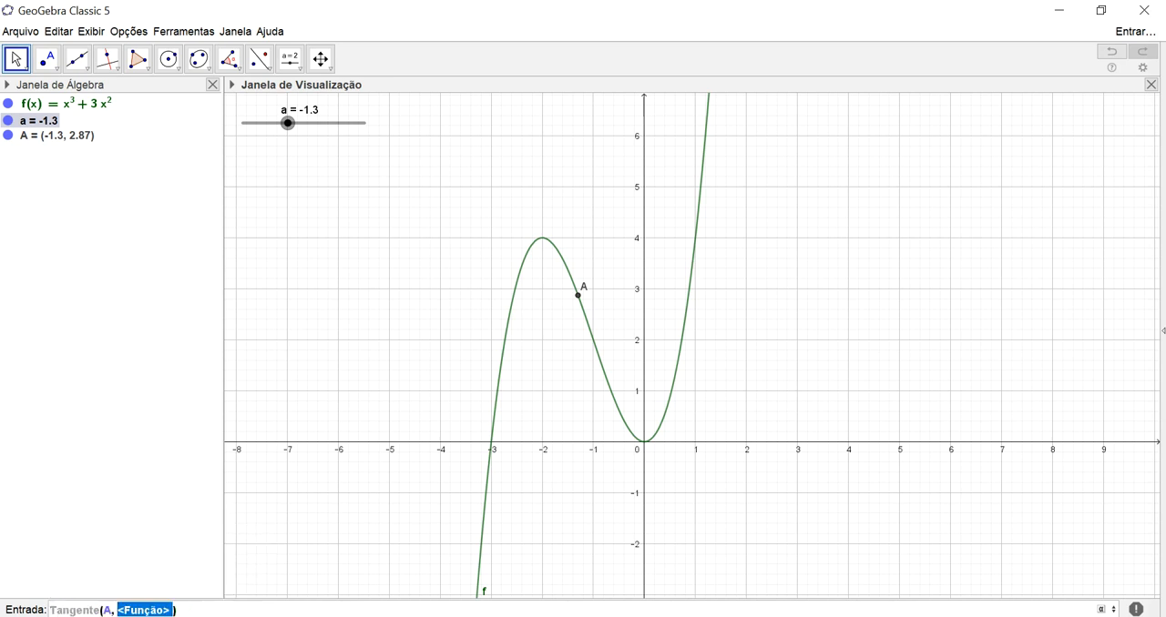
{"action": "type", "text": "f"}
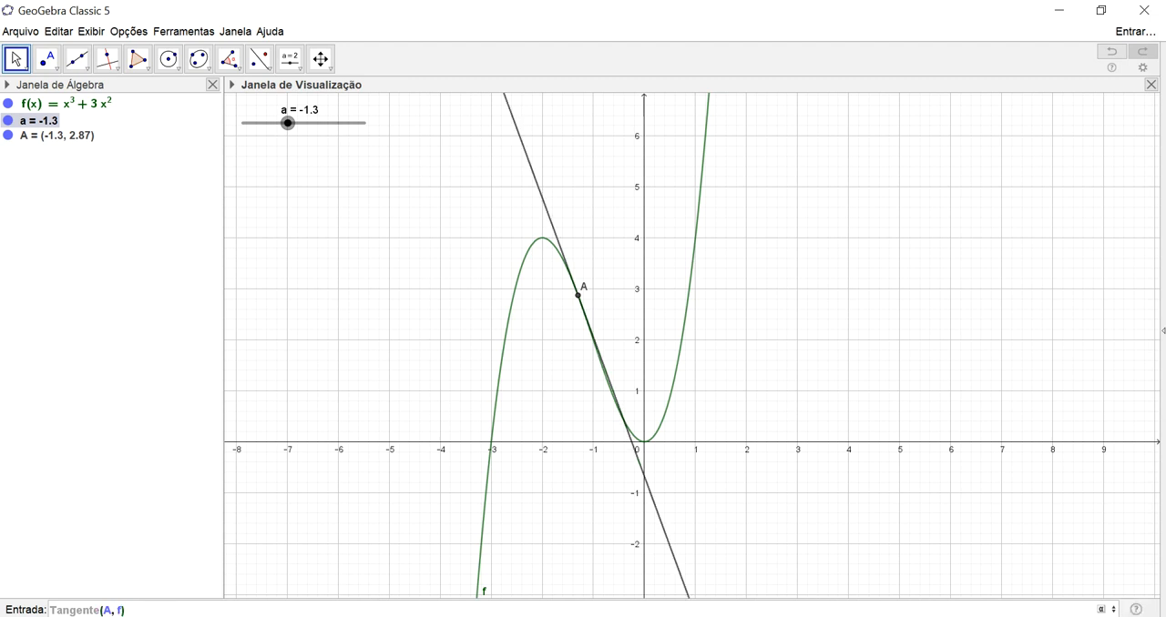
{"action": "key", "text": "Return"}
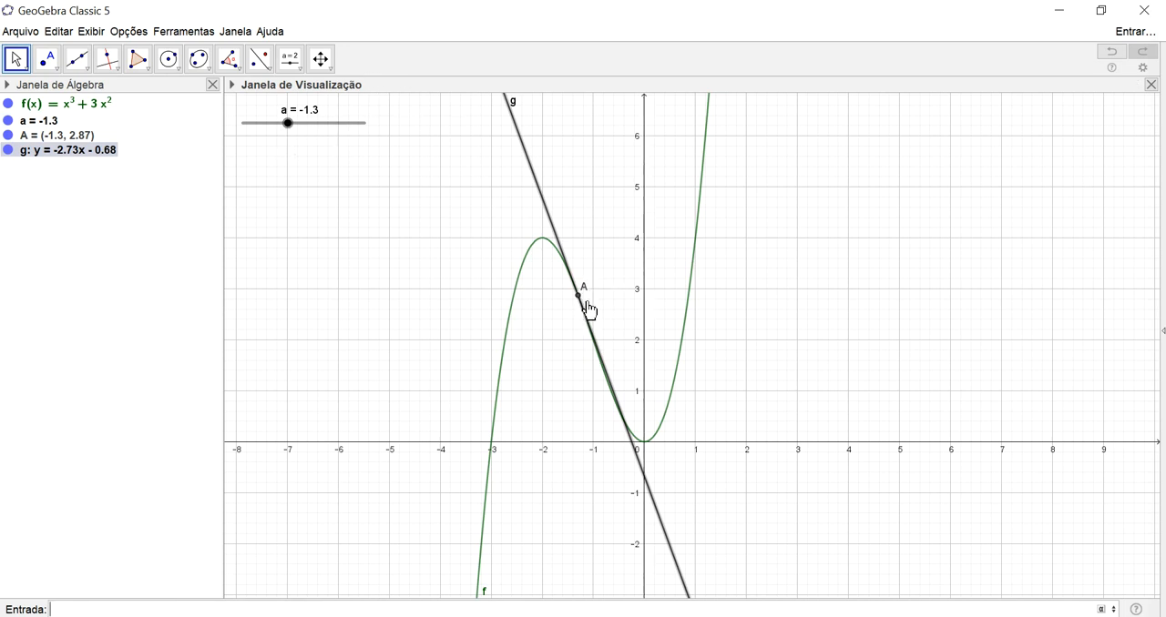
- Move point A along the curve to a = -2.5 and back to a = -1.5, observing the tangent line
{"action": "mouse_move", "coordinate": [290, 128]}
{"action": "left_mouse_down"}
{"action": "mouse_move", "coordinate": [301, 129]}
{"action": "mouse_move", "coordinate": [278, 124]}
{"action": "mouse_move", "coordinate": [289, 115]}
{"action": "mouse_move", "coordinate": [279, 109]}
{"action": "left_mouse_up"}
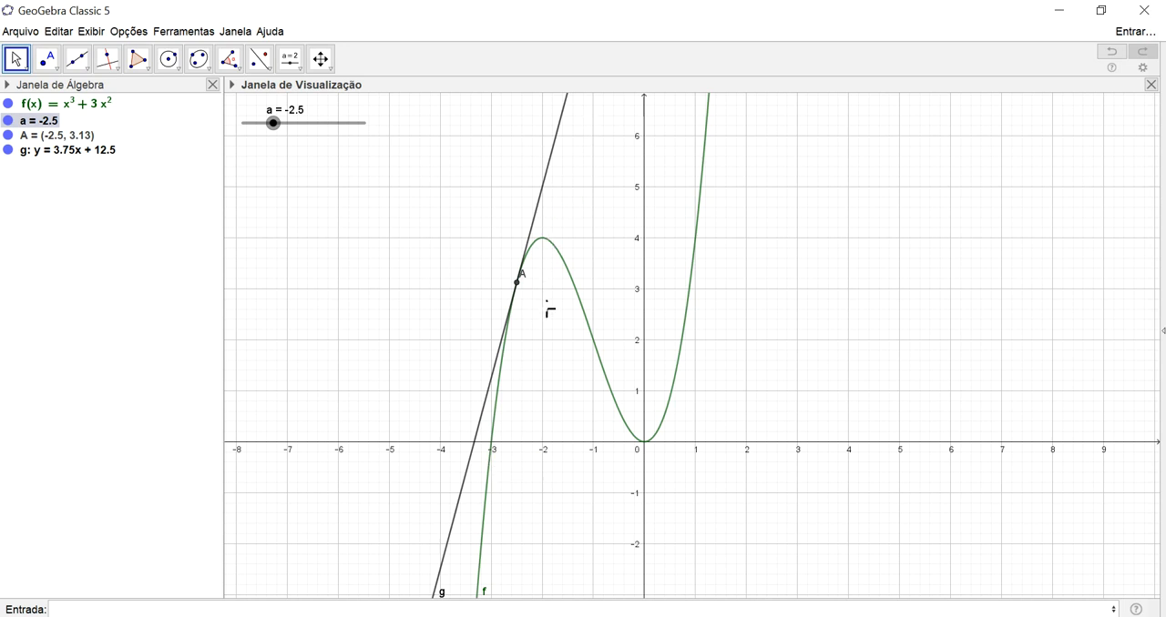
{"action": "left_click", "coordinate": [520, 283]}
{"action": "left_click_drag", "start_coordinate": [545, 257], "coordinate": [571, 277]}
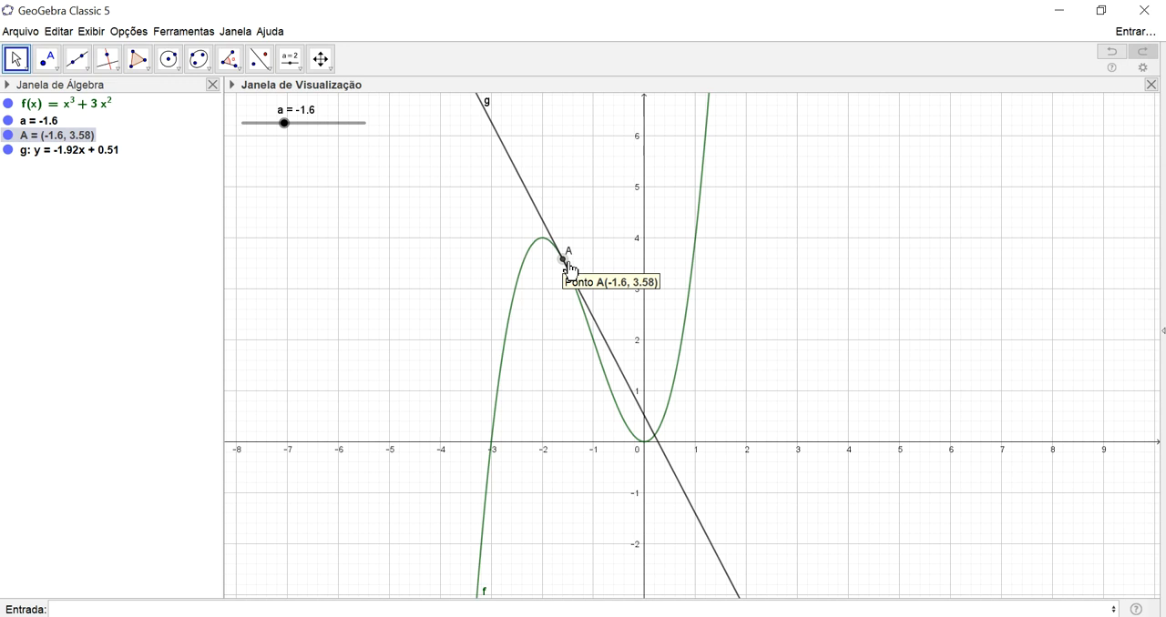
{"action": "mouse_move", "coordinate": [565, 262]}
{"action": "left_mouse_down"}
{"action": "mouse_move", "coordinate": [553, 245]}
{"action": "mouse_move", "coordinate": [572, 269]}
{"action": "left_mouse_up"}
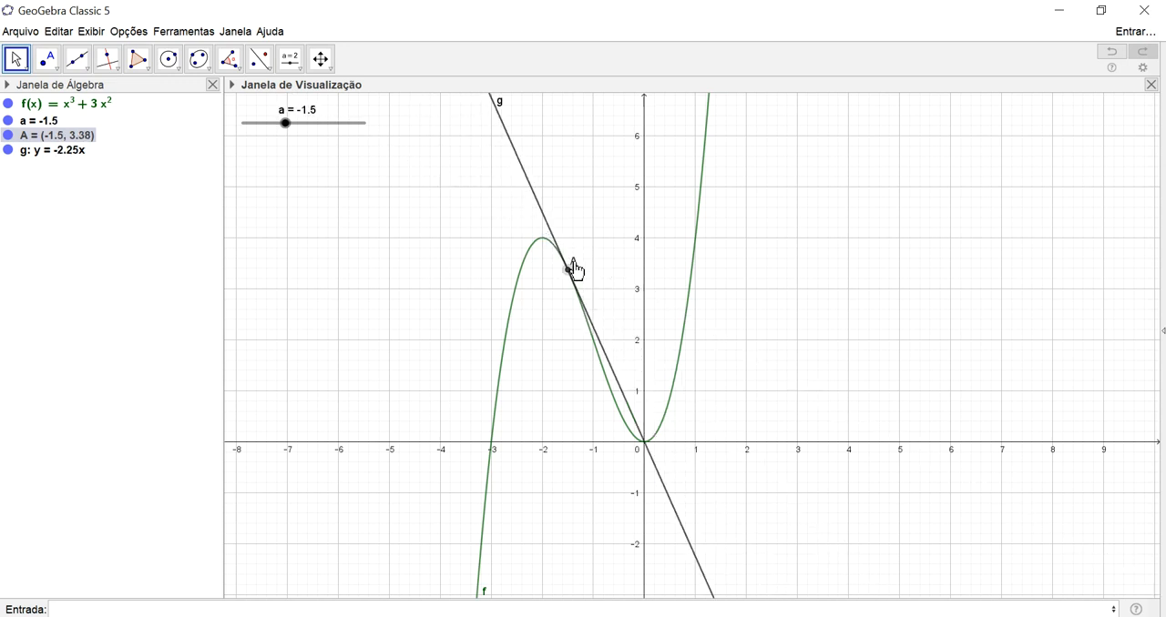
{"action": "double_click", "coordinate": [572, 269]}
{"action": "left_click", "coordinate": [706, 269]}
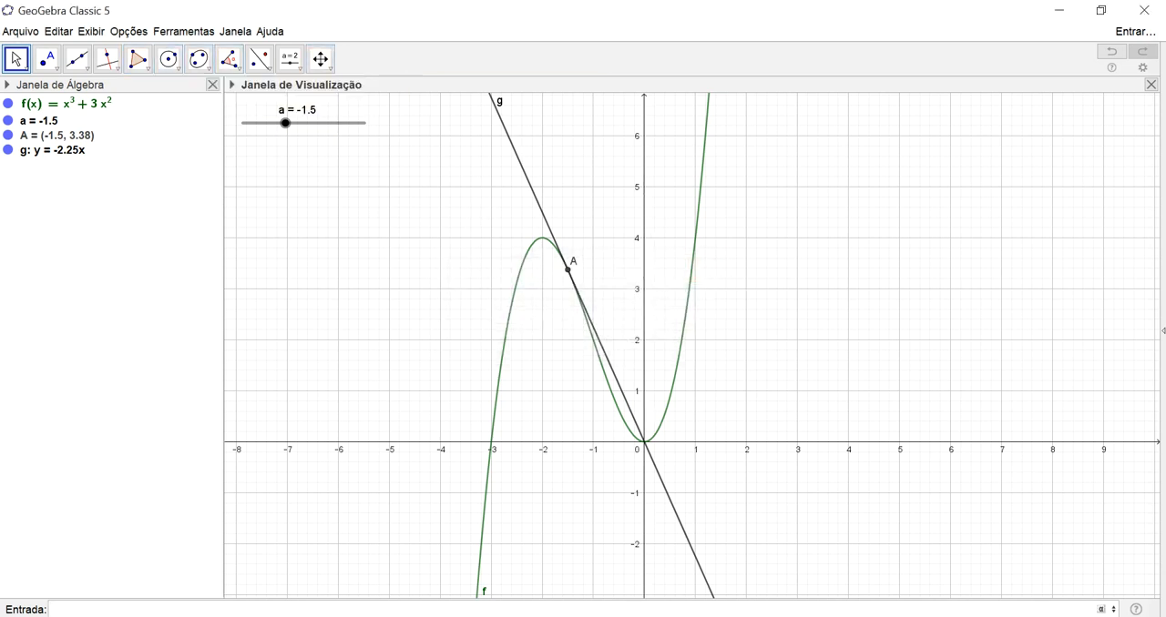
- Create a copy of f restricted to the interval from x = -2 to x = 1 with the Função command
{"action": "type", "text": "fun"}
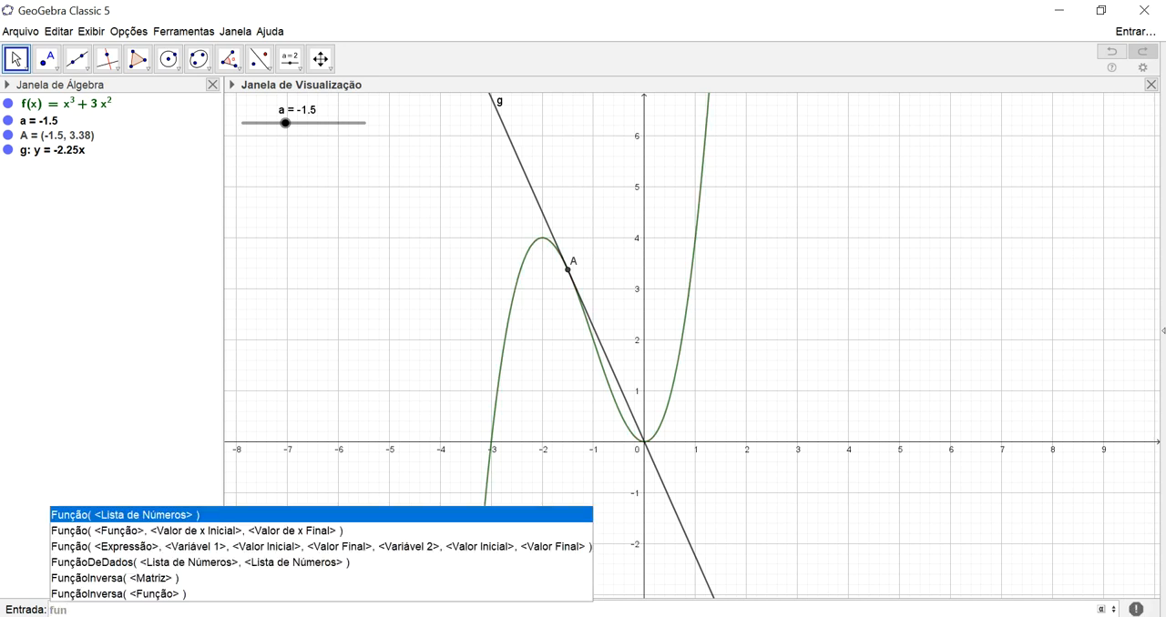
{"action": "key", "text": "Down"}
{"action": "key", "text": "Return"}
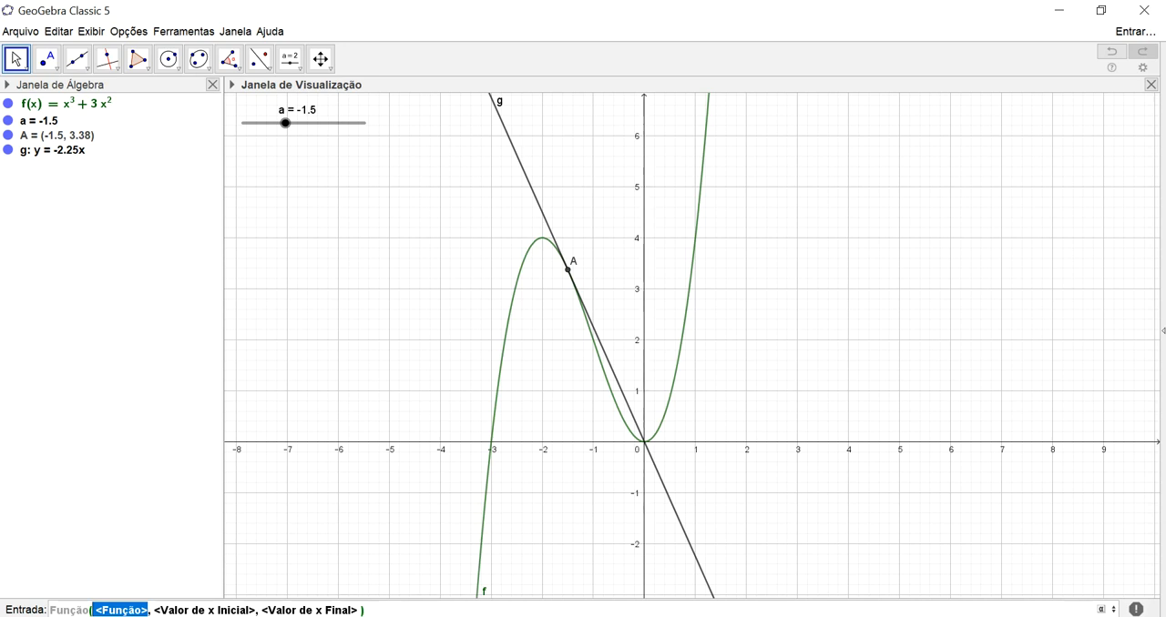
{"action": "type", "text": "f"}
{"action": "key", "text": "Tab"}
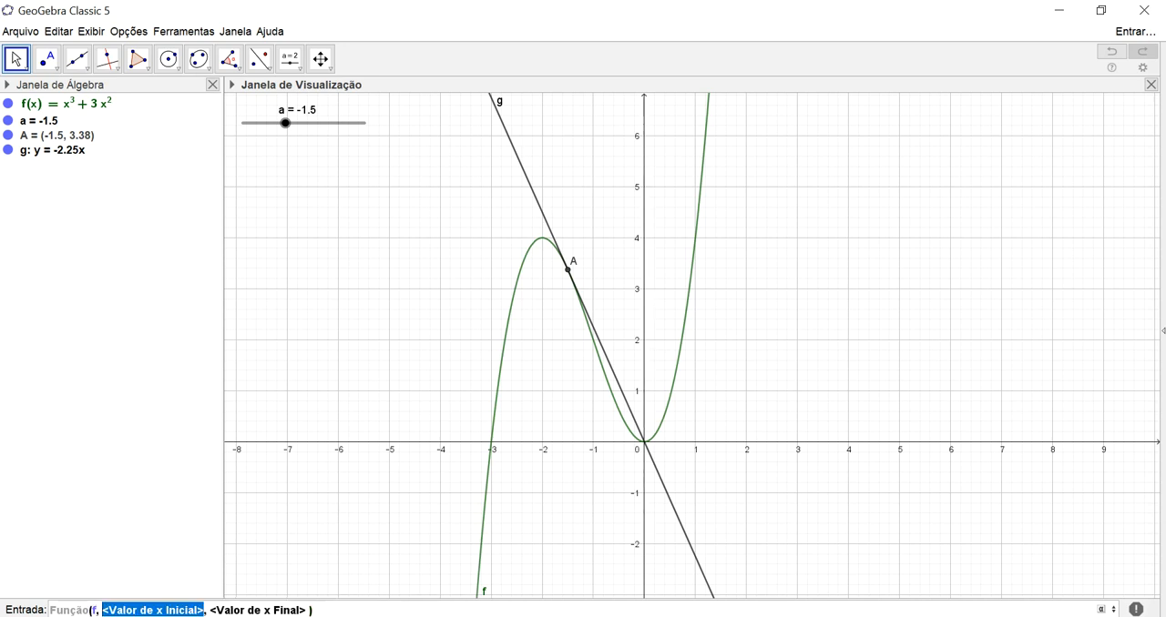
{"action": "type", "text": "-2"}
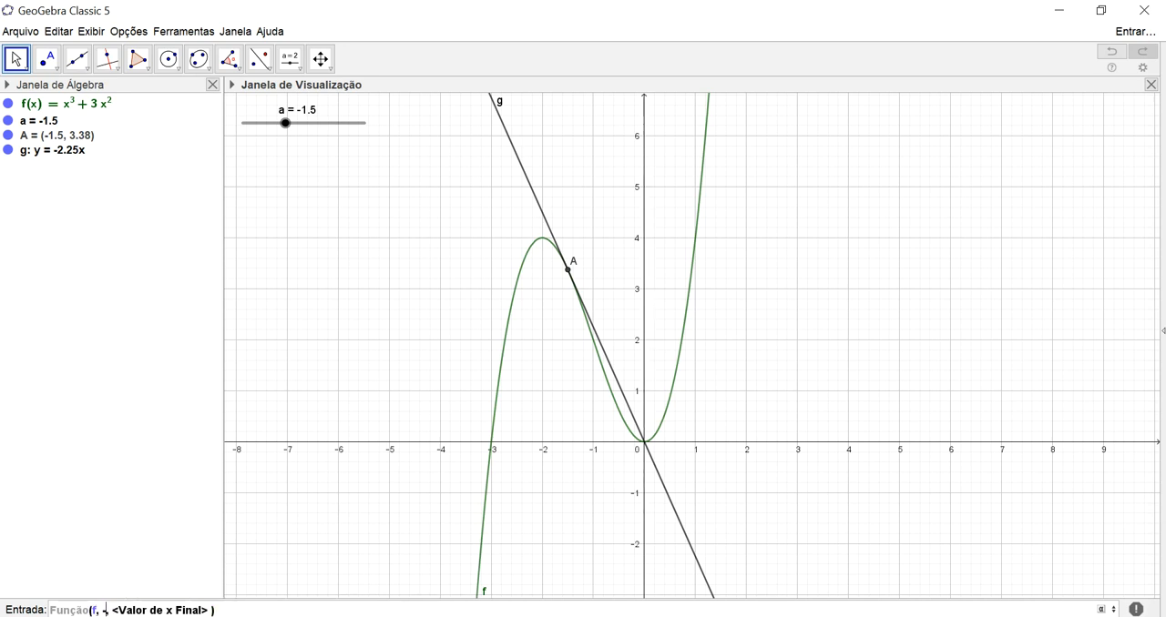
{"action": "key", "text": "Tab"}
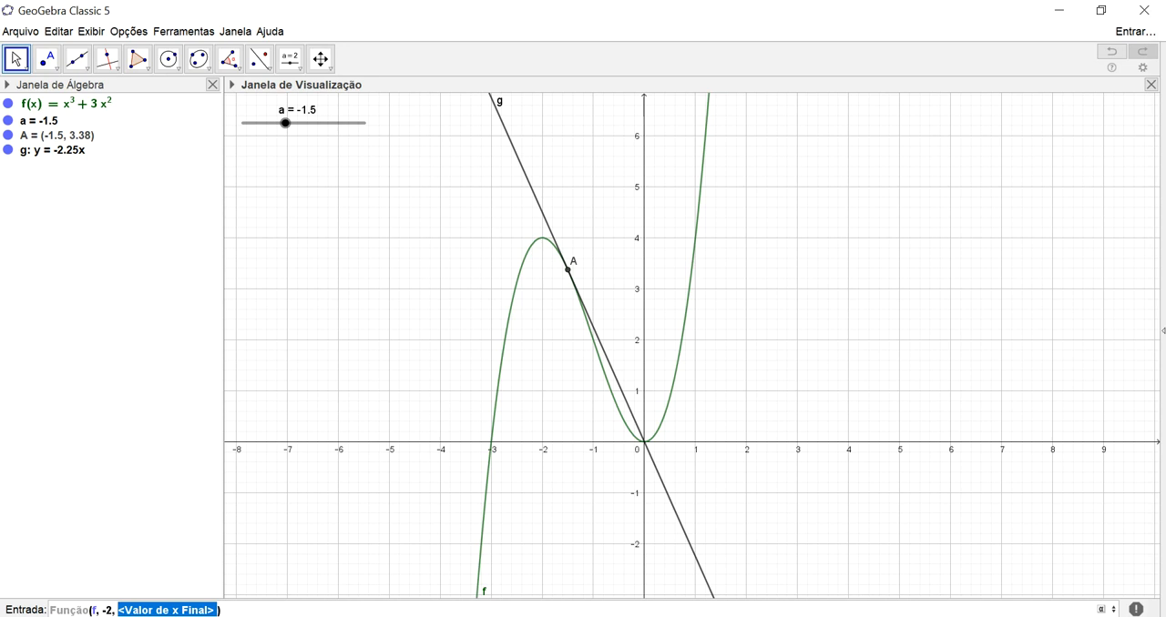
{"action": "type", "text": "1"}
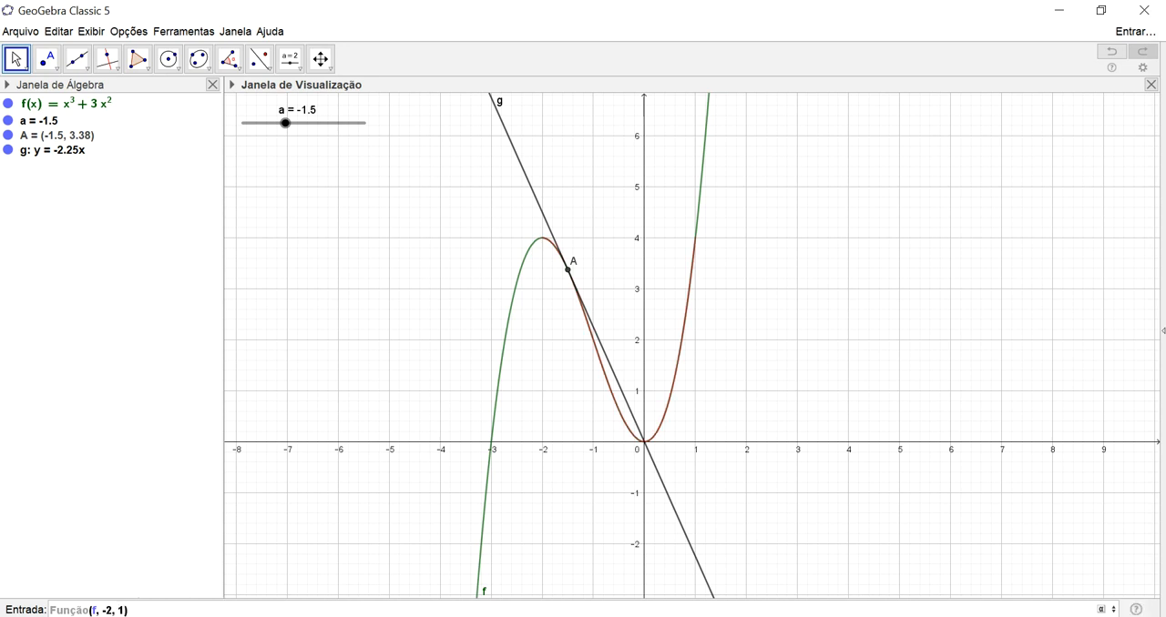
{"action": "key", "text": "Return"}
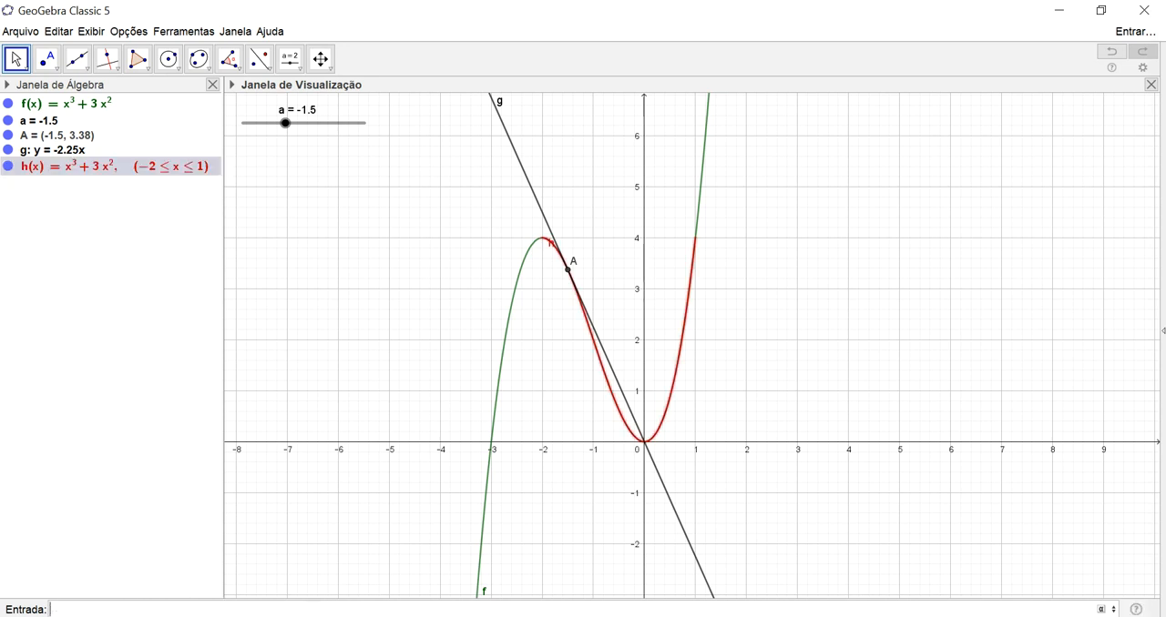
- Hide the graph of the original function f and test moving point A on the restricted curve
{"action": "left_click", "coordinate": [7, 106]}
{"action": "left_click", "coordinate": [7, 106]}
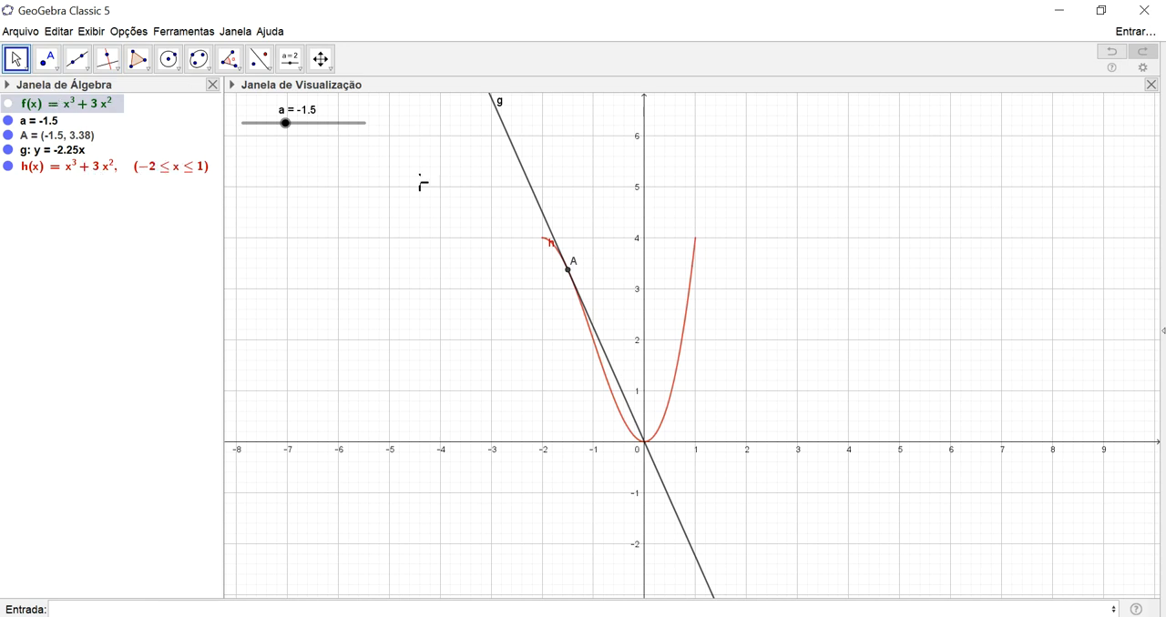
{"action": "mouse_move", "coordinate": [569, 270]}
{"action": "left_mouse_down"}
{"action": "mouse_move", "coordinate": [561, 254]}
{"action": "mouse_move", "coordinate": [592, 320]}
{"action": "mouse_move", "coordinate": [646, 380]}
{"action": "mouse_move", "coordinate": [674, 349]}
{"action": "mouse_move", "coordinate": [679, 303]}
{"action": "mouse_move", "coordinate": [666, 393]}
{"action": "mouse_move", "coordinate": [604, 381]}
{"action": "mouse_move", "coordinate": [574, 267]}
{"action": "left_mouse_up"}
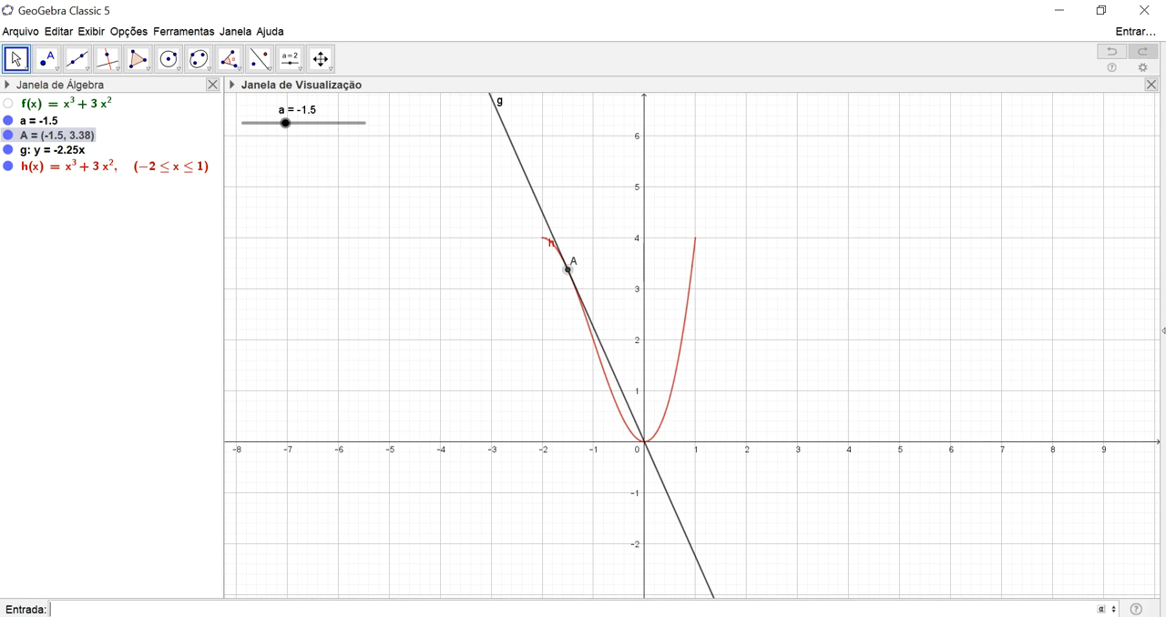
- Plot the derivative of the restricted function h with the Derivada command
{"action": "type", "text": "derivada"}
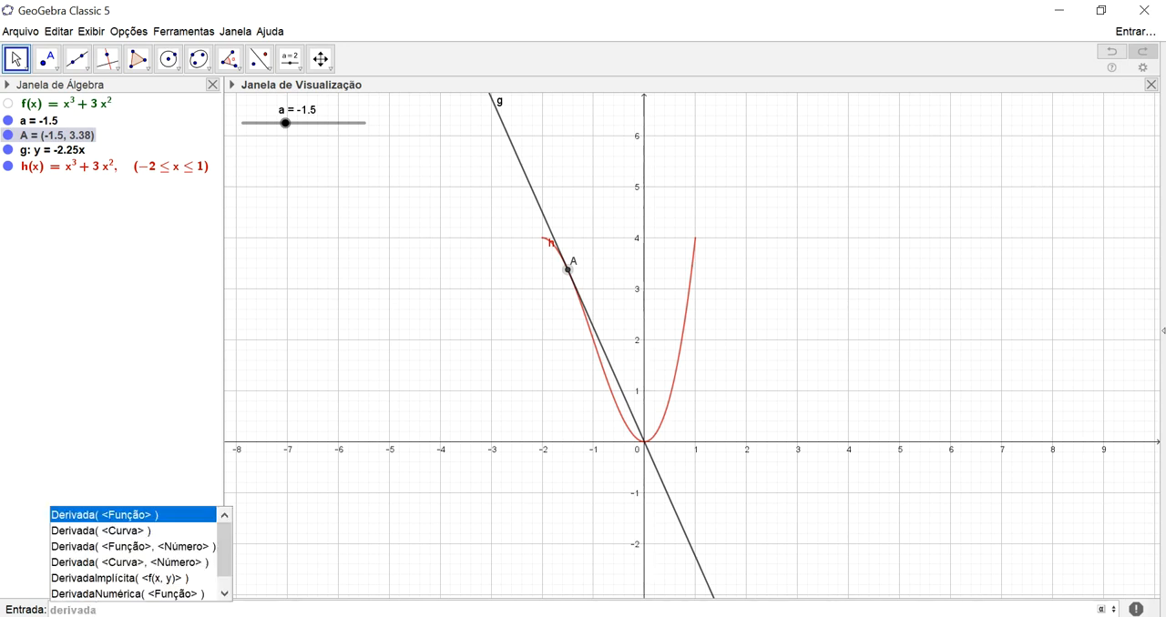
{"action": "key", "text": "Return"}
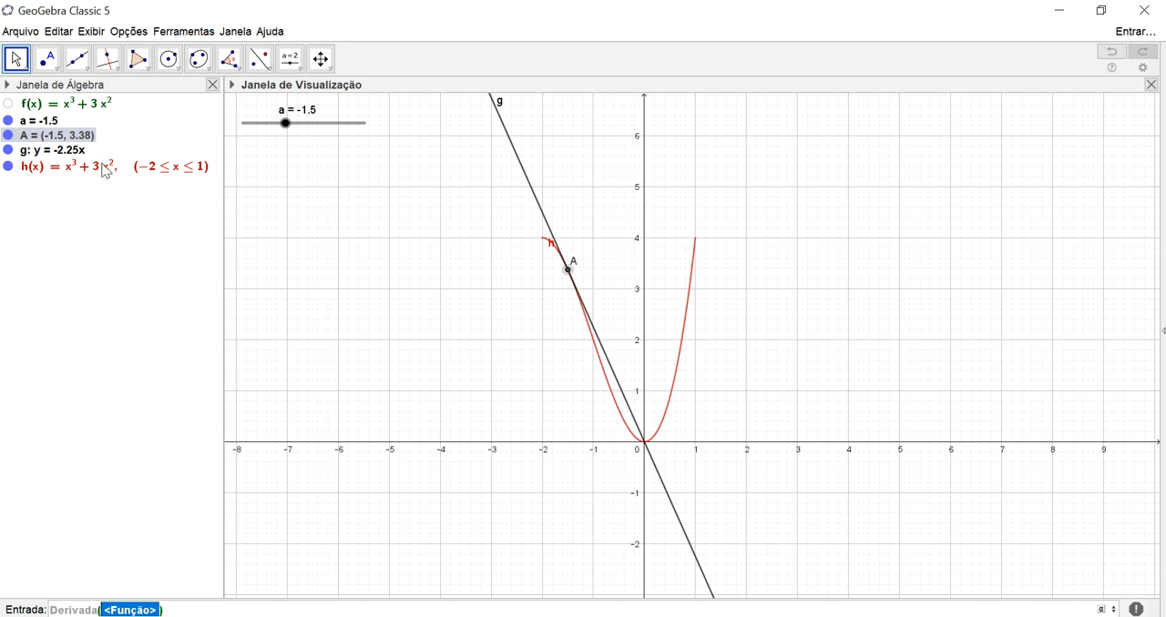
{"action": "mouse_move", "coordinate": [105, 170]}
{"action": "type", "text": "h"}
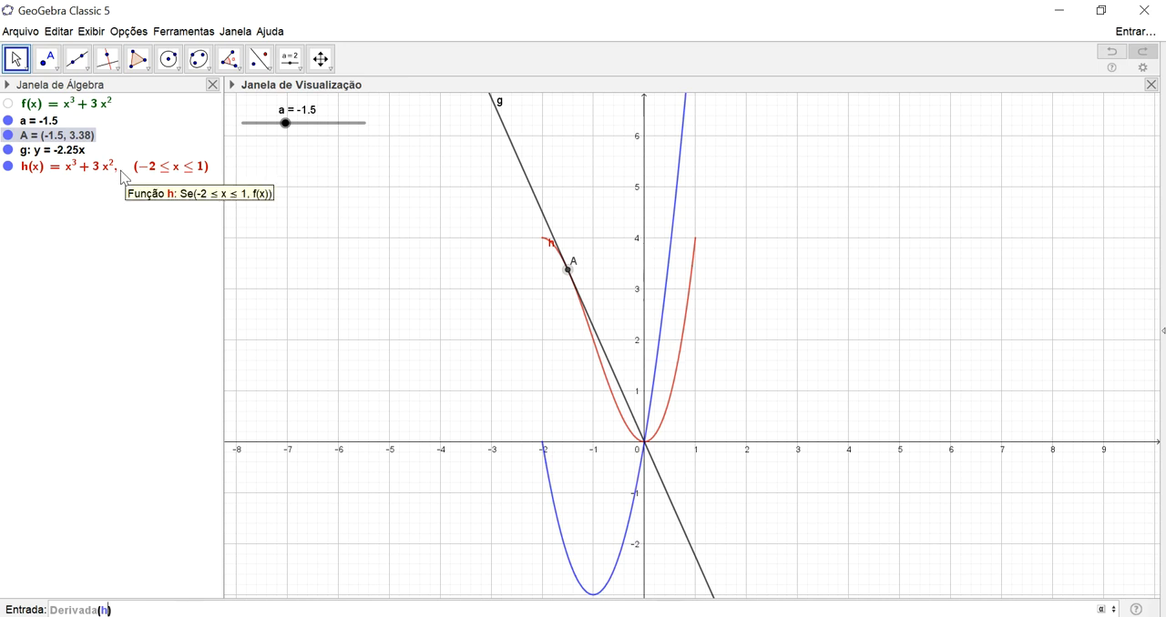
{"action": "key", "text": "Return"}
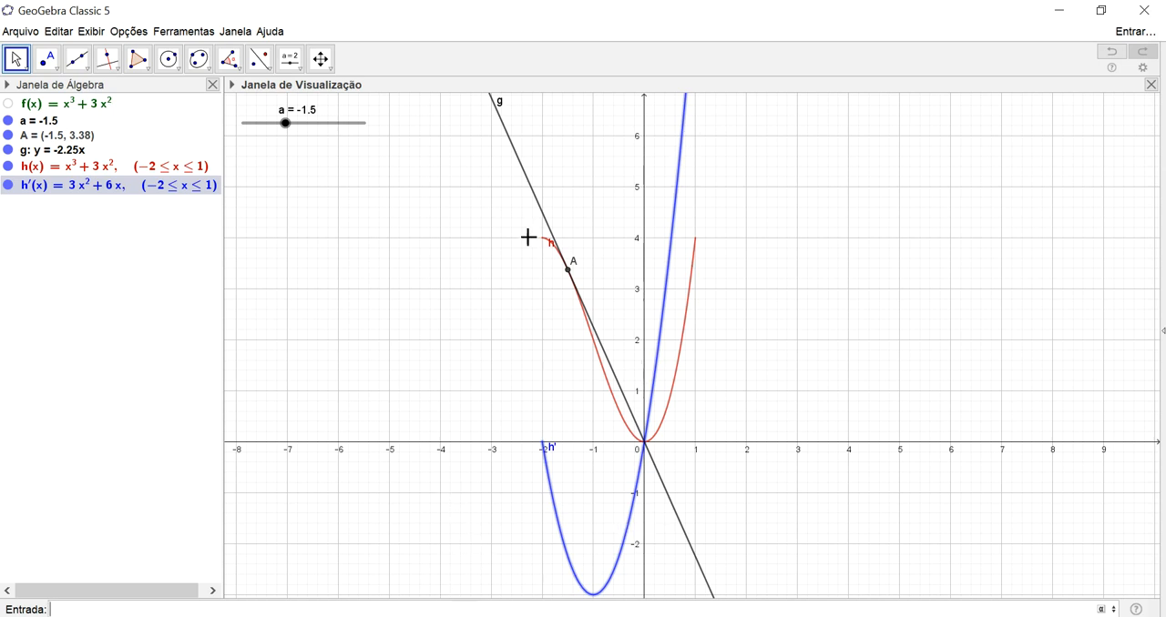
- Move point A along the restricted curve to a = -1.2
{"action": "left_click", "coordinate": [571, 271]}
{"action": "left_click_drag", "start_coordinate": [574, 271], "coordinate": [590, 296]}
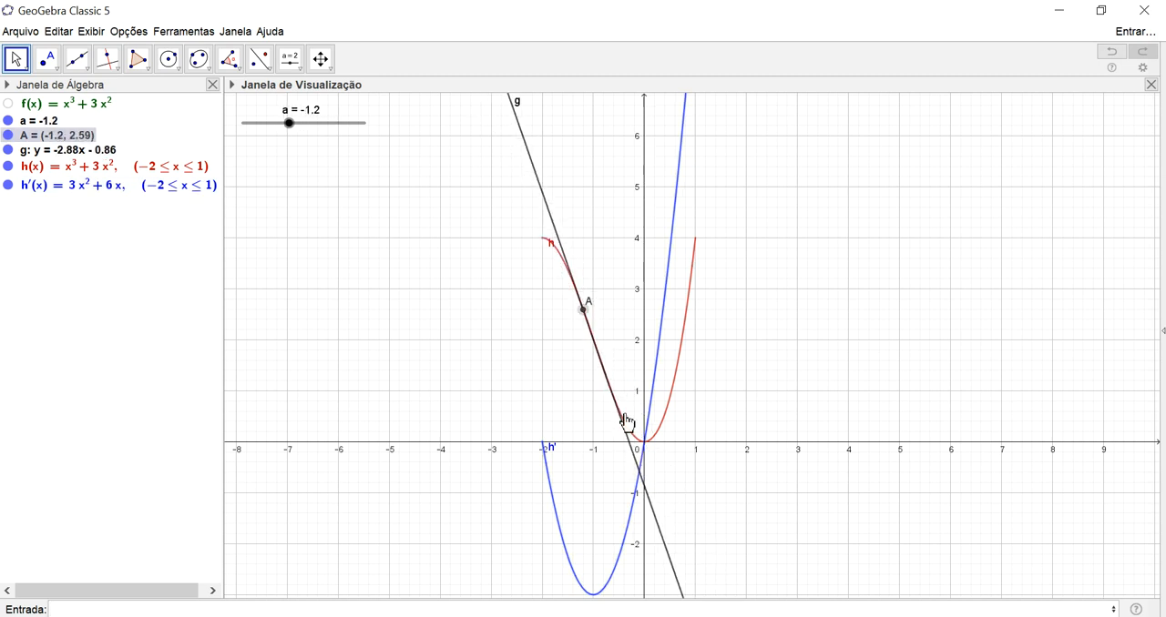
{"action": "mouse_move", "coordinate": [809, 409]}
{"action": "left_mouse_down"}
{"action": "mouse_move", "coordinate": [929, 385]}
{"action": "mouse_move", "coordinate": [757, 398]}
{"action": "mouse_move", "coordinate": [853, 398]}
{"action": "mouse_move", "coordinate": [822, 402]}
{"action": "left_mouse_up"}
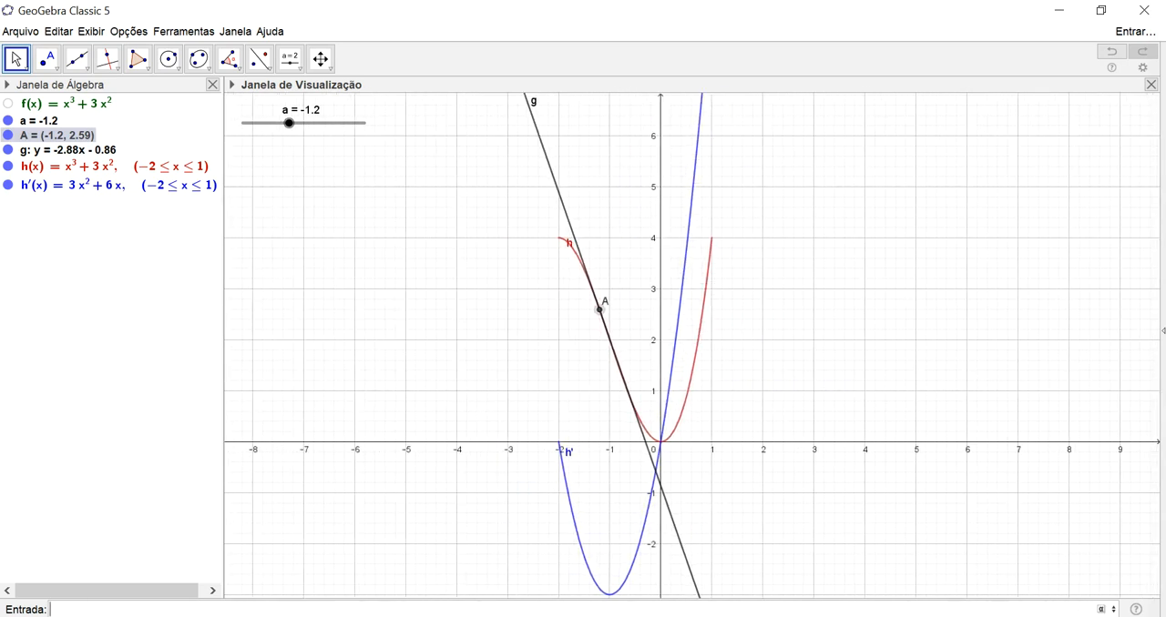
- Create a new number with the value 2.6
{"action": "type", "text": "fra"}
{"action": "key", "text": "BackSpace"}
{"action": "key", "text": "BackSpace"}
{"action": "key", "text": "BackSpace"}
{"action": "type", "text": "2,6"}
{"action": "key", "text": "Return"}
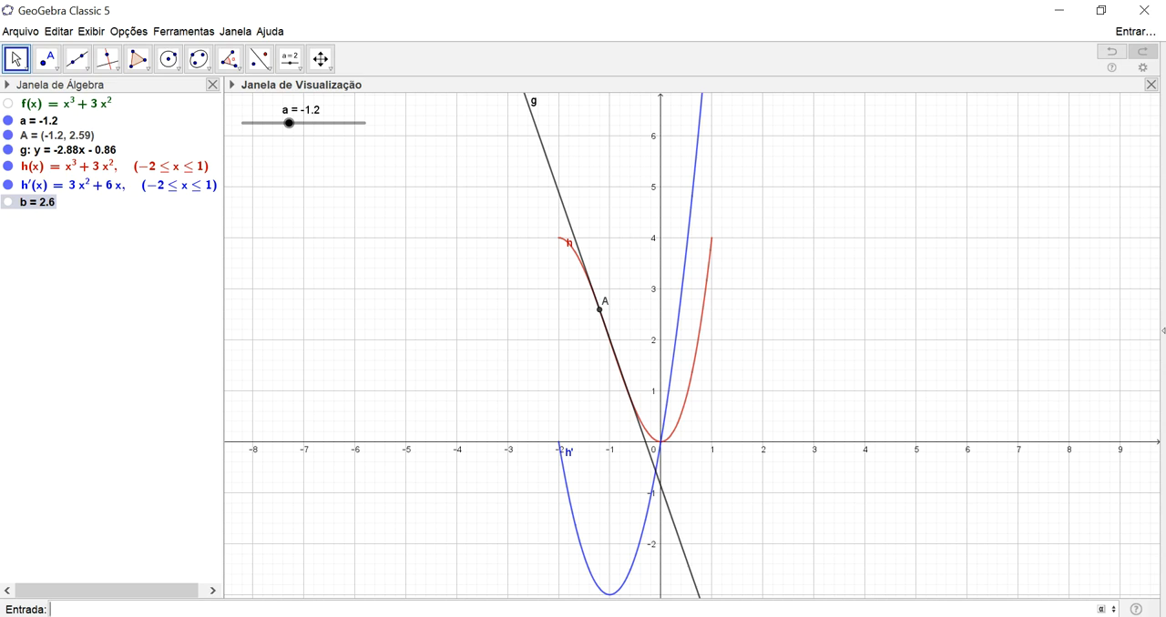
- Display the number b as a fraction text using the FraçãoEmTexto command
{"action": "type", "text": "fração"}
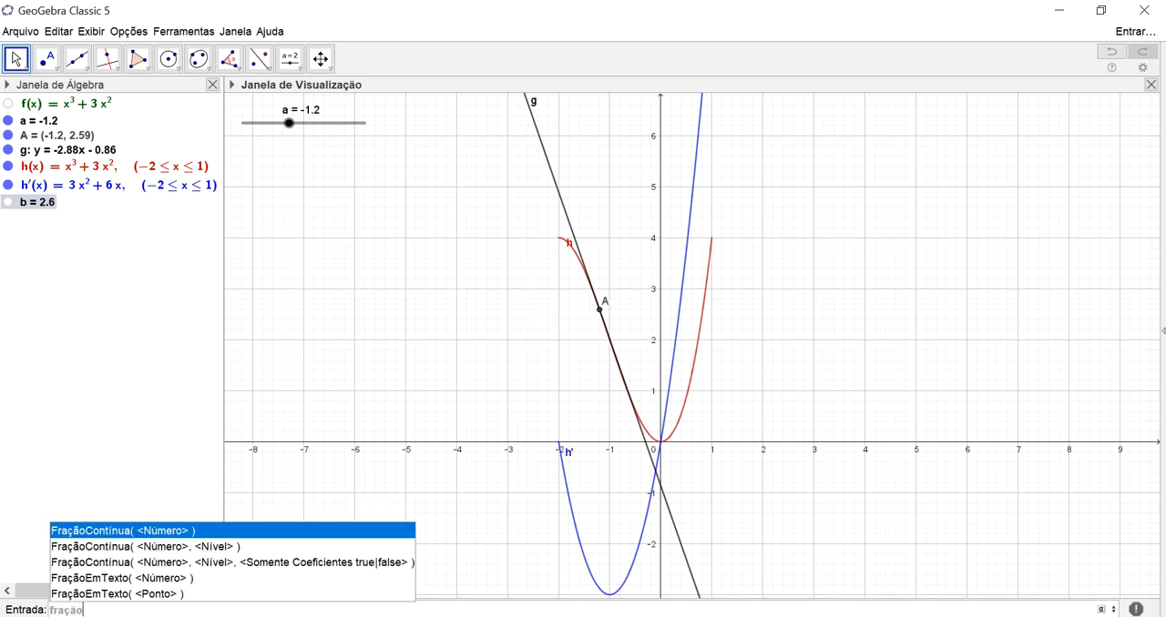
{"action": "key", "text": "Down"}
{"action": "key", "text": "Down"}
{"action": "key", "text": "Down"}
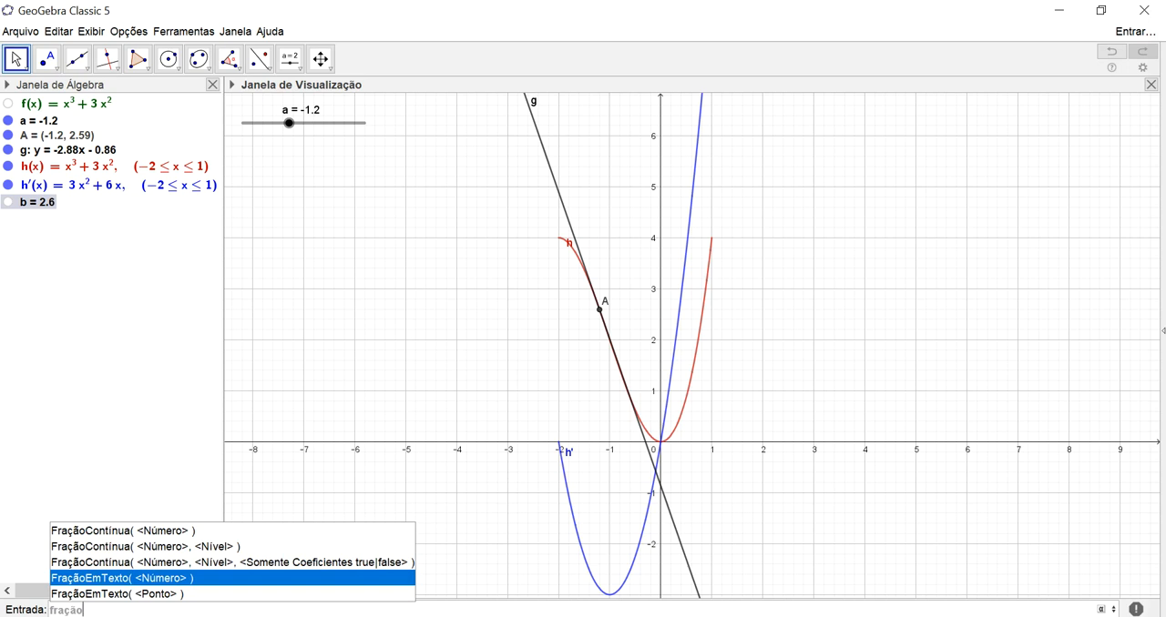
{"action": "key", "text": "Return"}
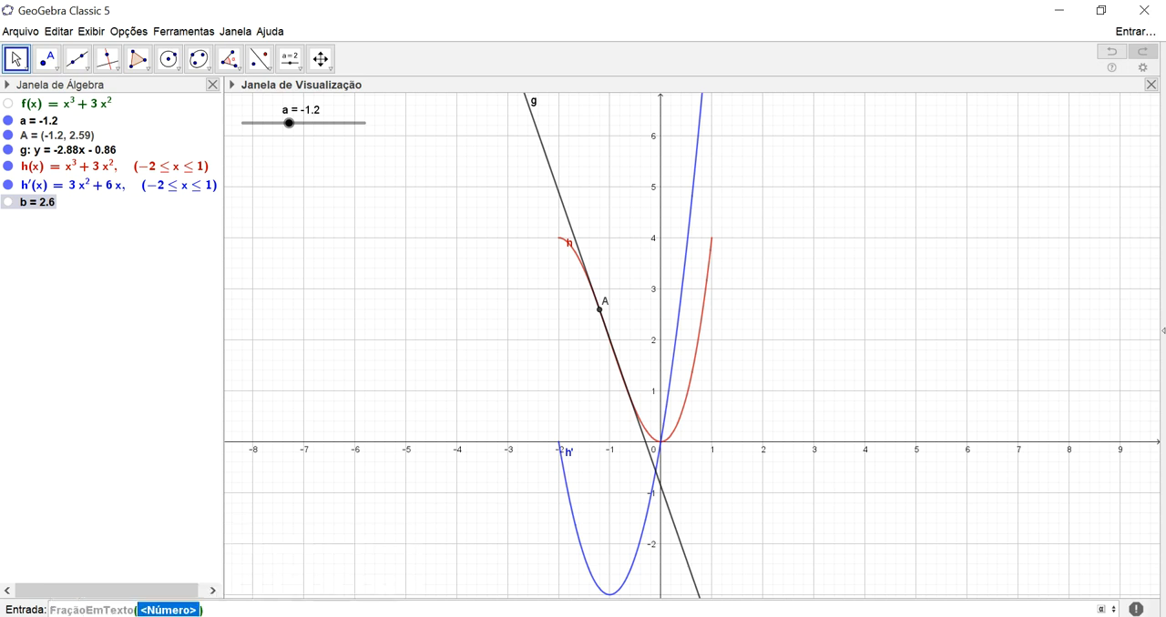
{"action": "type", "text": "b"}
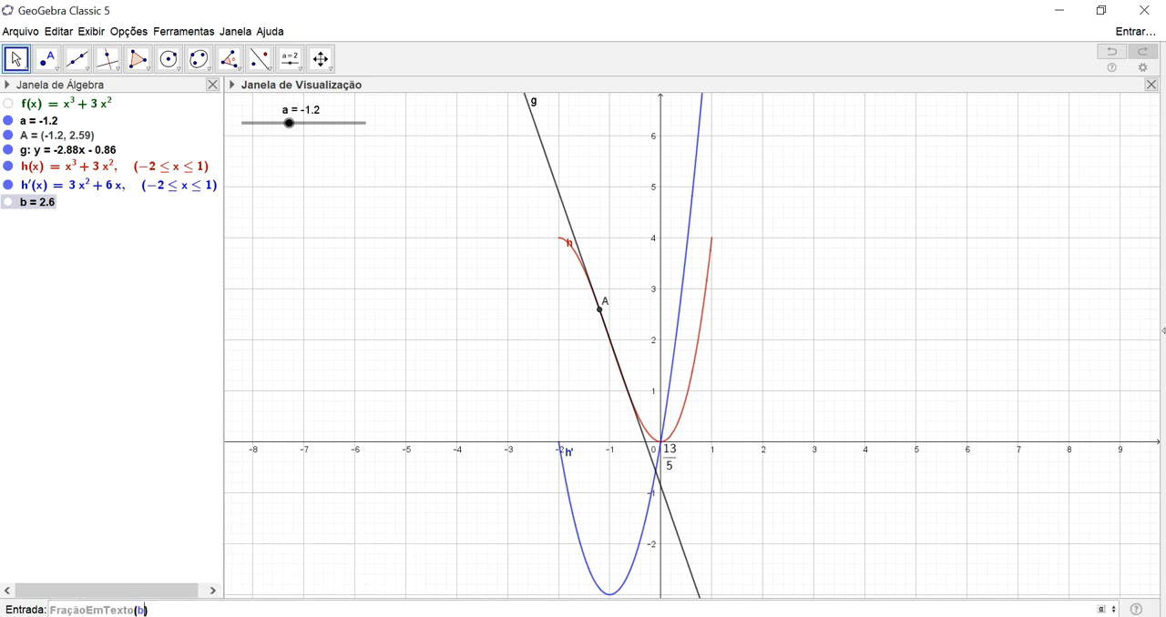
{"action": "key", "text": "Return"}
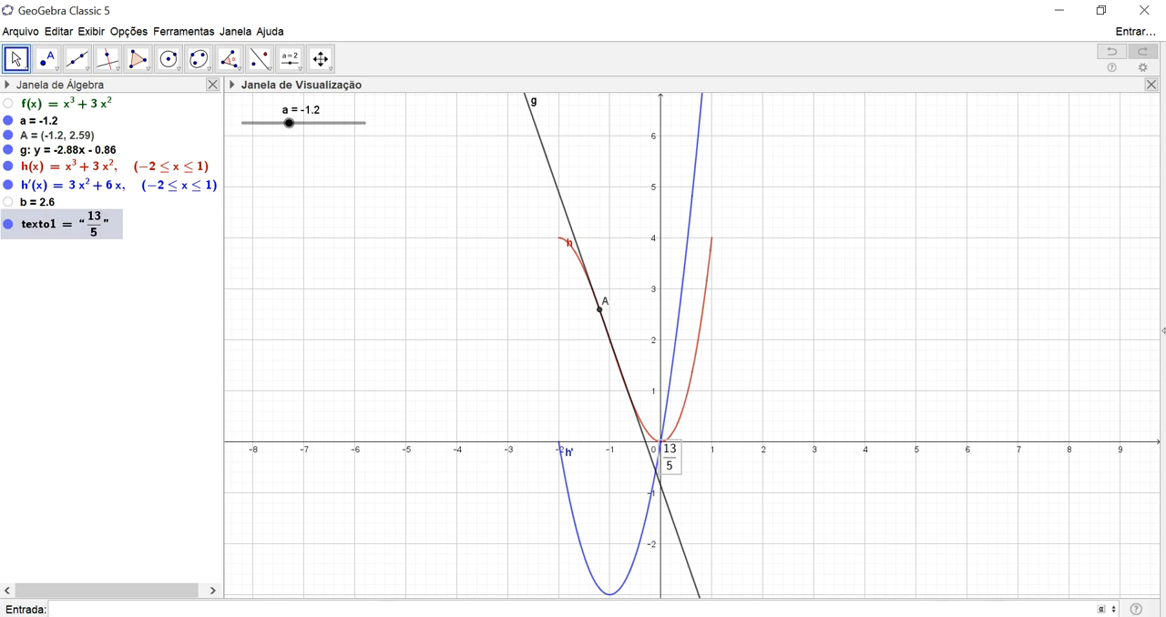
- Create a point at coordinates (2.5, 3.2)
{"action": "type", "text": "(2.5,3.2"}
{"action": "key", "text": "Return"}
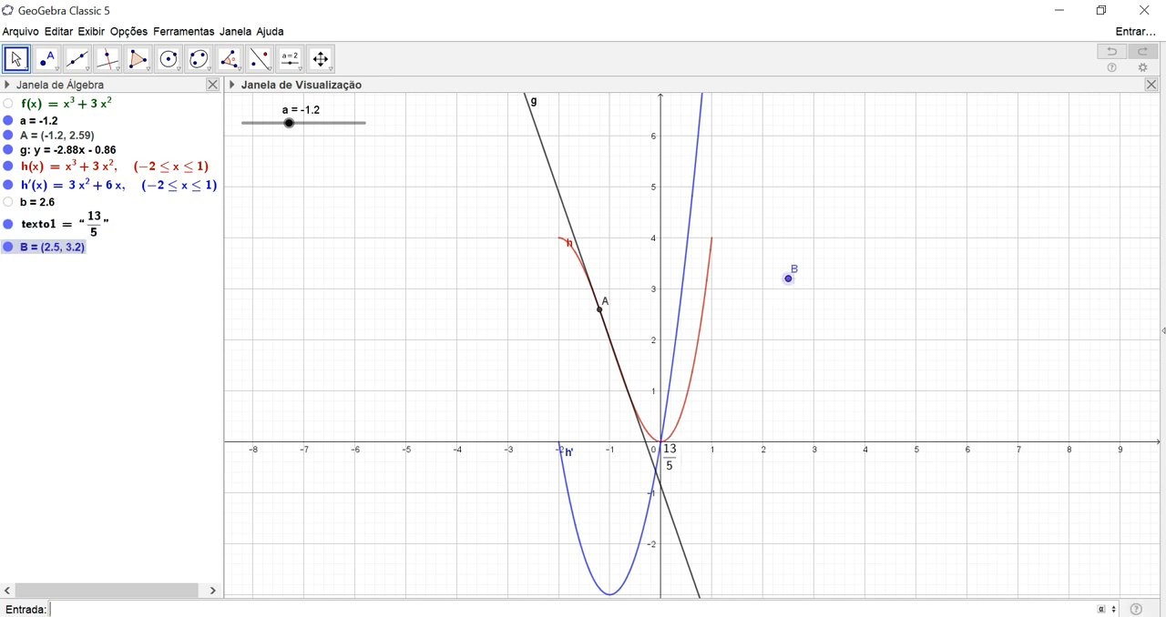
- Display the coordinates of point B as a fraction text using the FraçãoEmTexto command for points
{"action": "type", "text": "fração"}
{"action": "key", "text": "Down"}
{"action": "key", "text": "Down"}
{"action": "key", "text": "Down"}
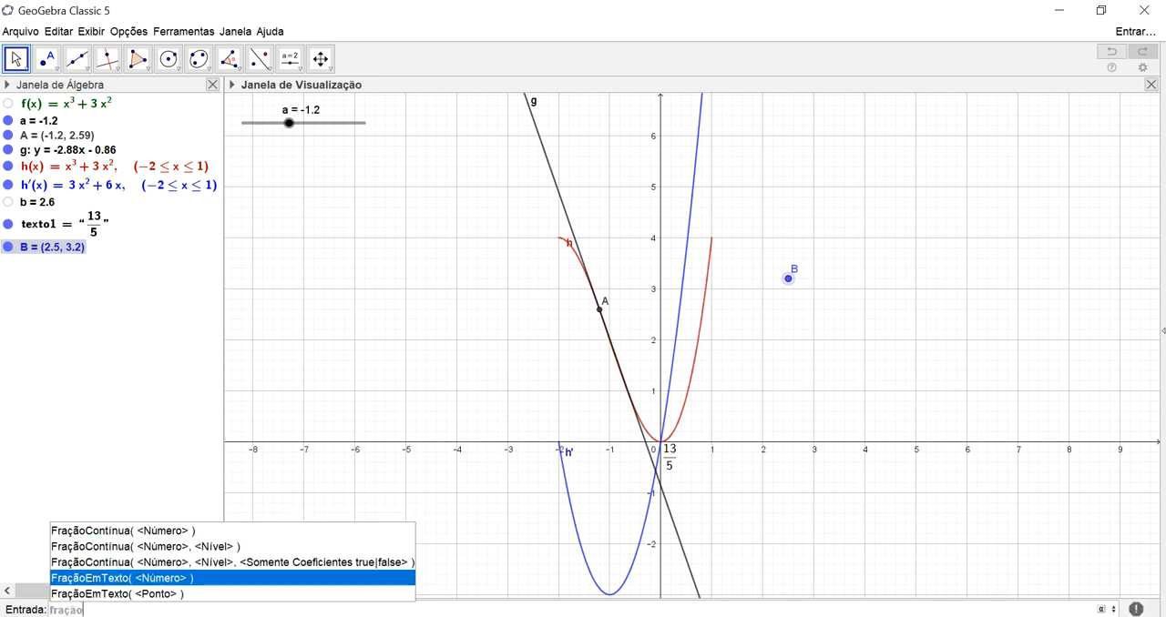
{"action": "key", "text": "Down"}
{"action": "key", "text": "Return"}
{"action": "type", "text": "B"}
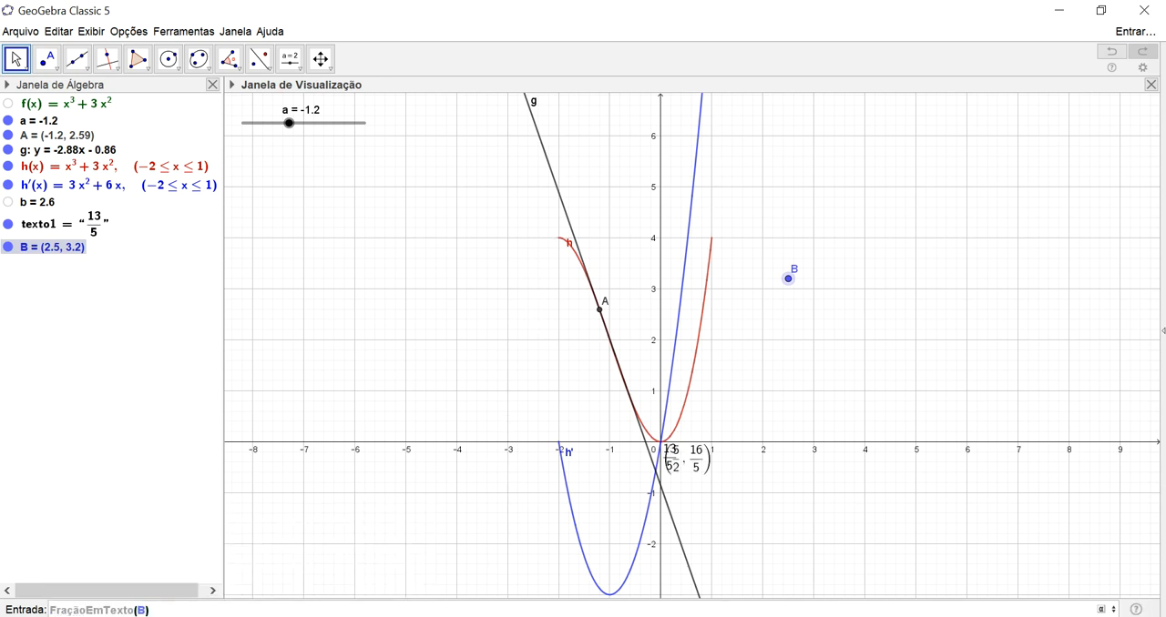
{"action": "key", "text": "Return"}
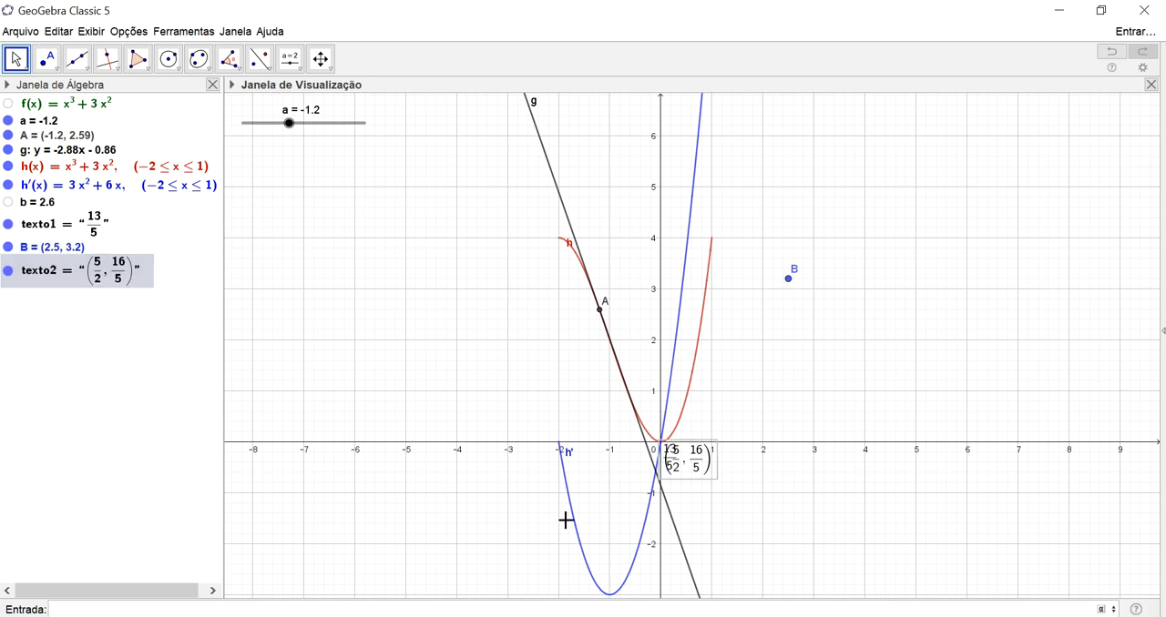
- Move the overlapping fraction texts apart into the empty area below point B and hide both of them
{"action": "left_click_drag", "start_coordinate": [689, 477], "coordinate": [826, 496]}
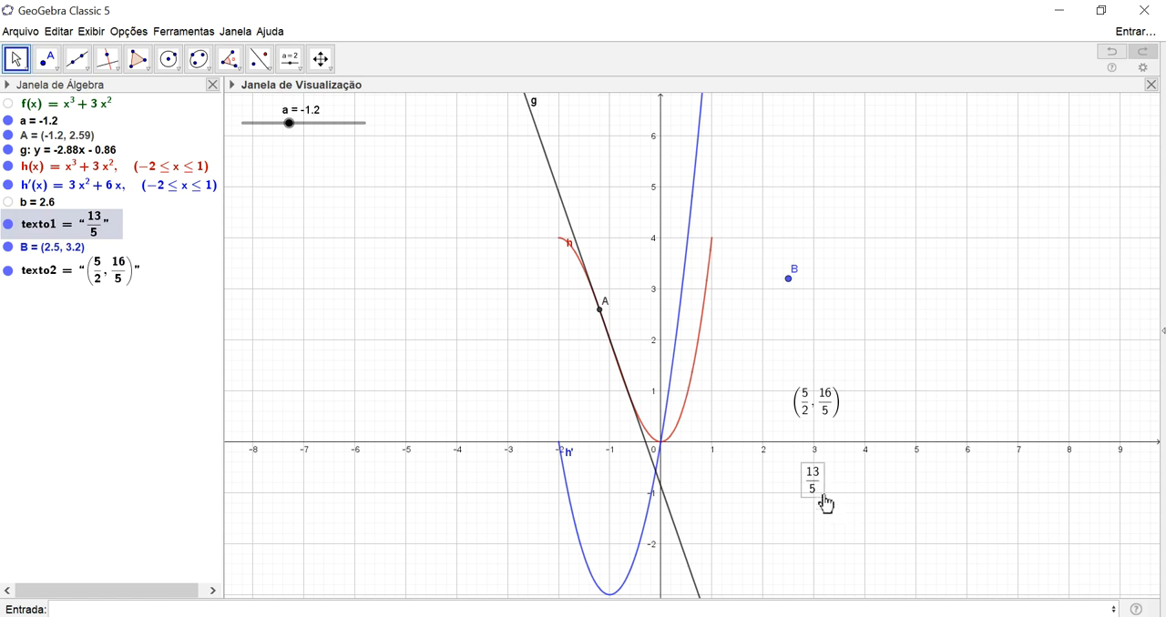
{"action": "right_click", "coordinate": [825, 495]}
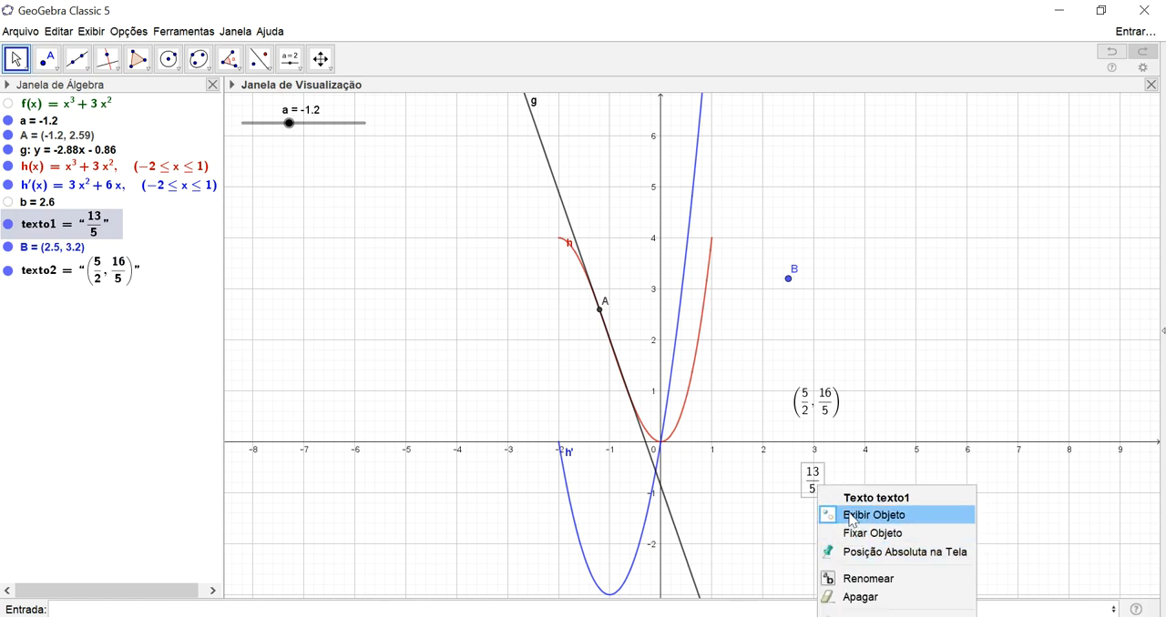
{"action": "left_click", "coordinate": [847, 517]}
{"action": "right_click", "coordinate": [816, 417]}
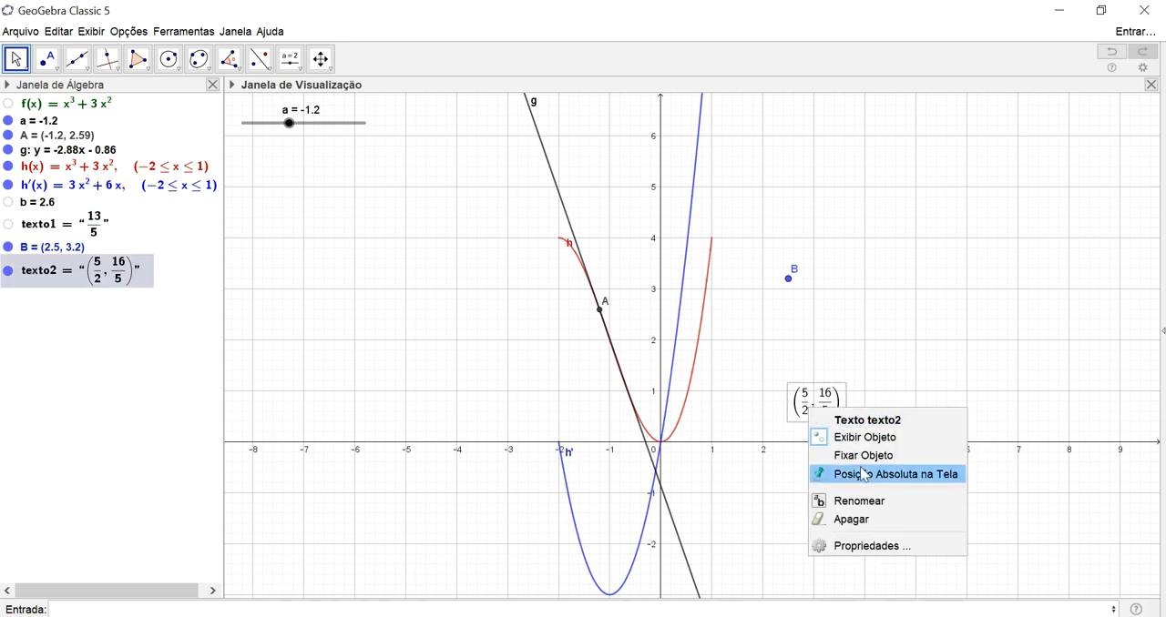
{"action": "left_click", "coordinate": [861, 441]}
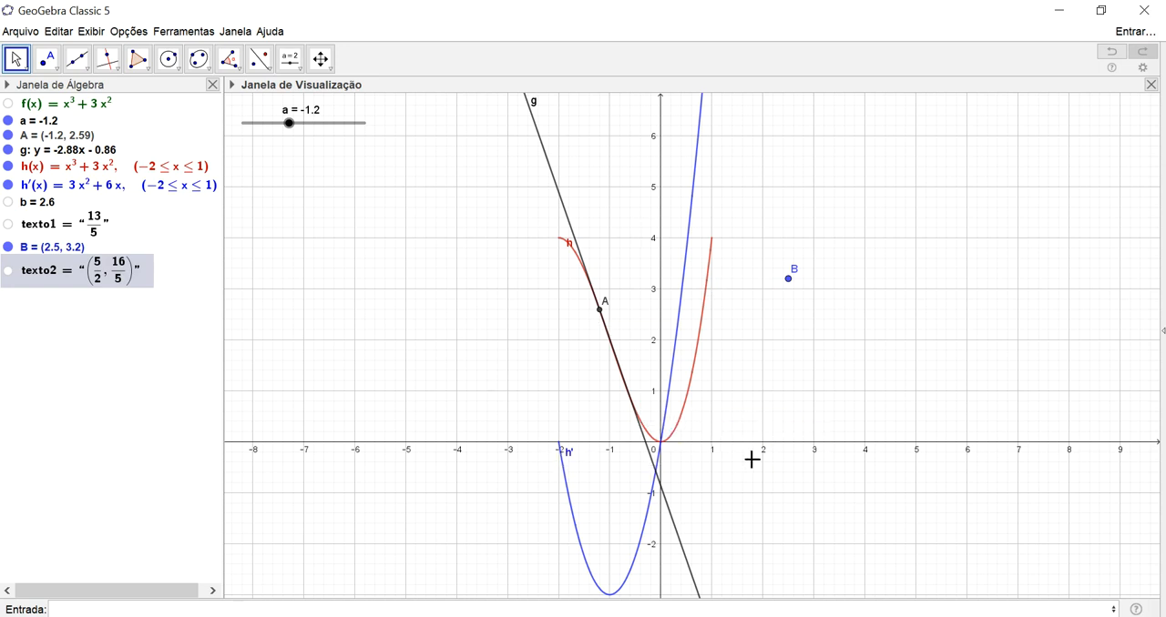
- Examine up close how the tangent line meets the restricted curve at point A, and return to the overall view of the graphs
{"action": "scroll", "coordinate": [641, 381], "scroll_direction": "up", "scroll_amount": 2}
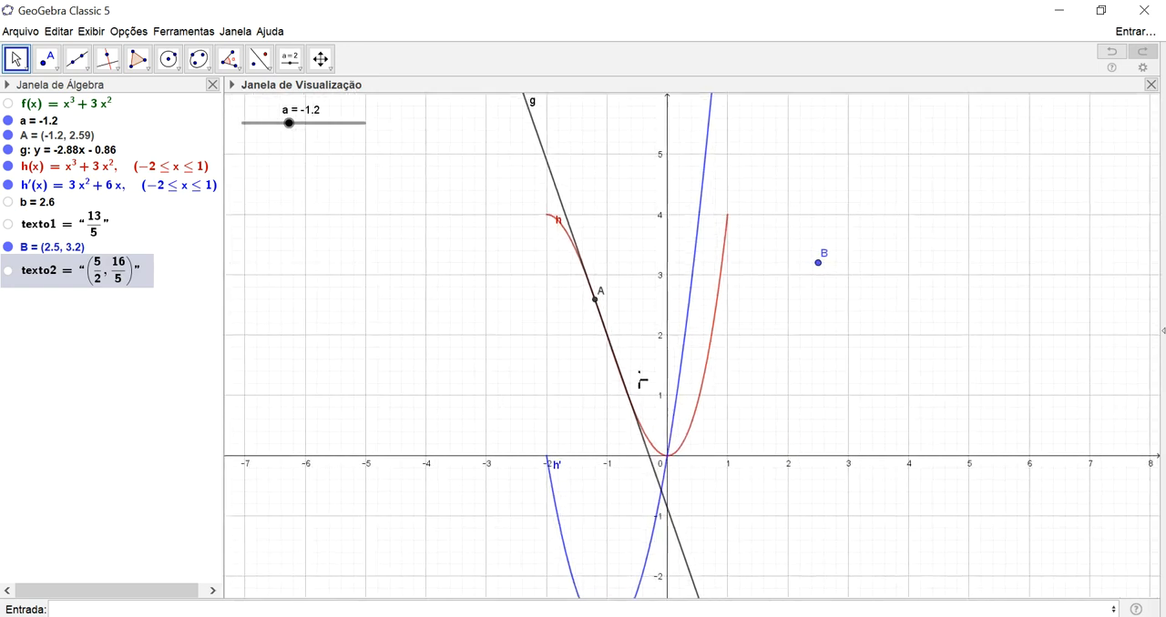
{"action": "scroll", "coordinate": [641, 380], "scroll_direction": "up", "scroll_amount": 5}
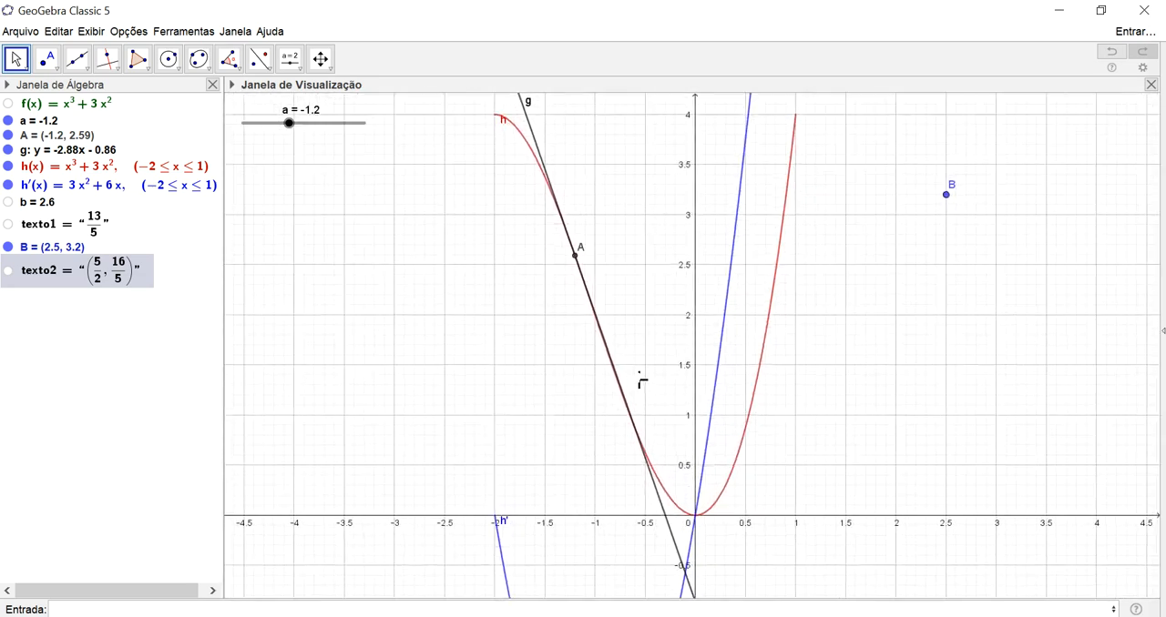
{"action": "scroll", "coordinate": [641, 380], "scroll_direction": "up", "scroll_amount": 6}
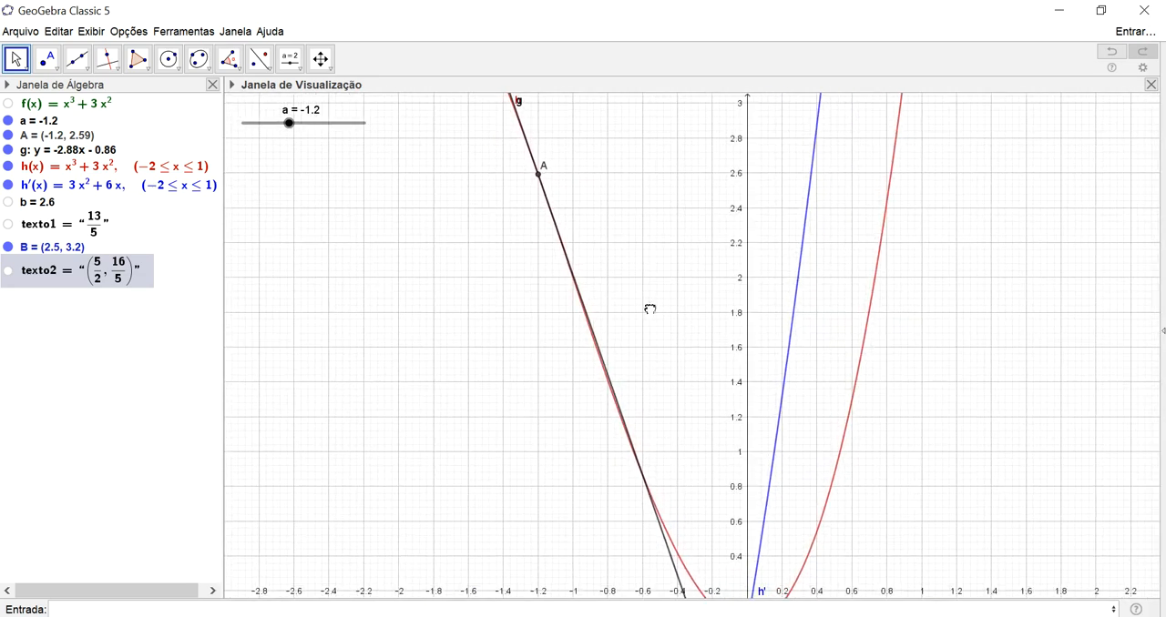
{"action": "left_click_drag", "start_coordinate": [649, 310], "coordinate": [714, 455]}
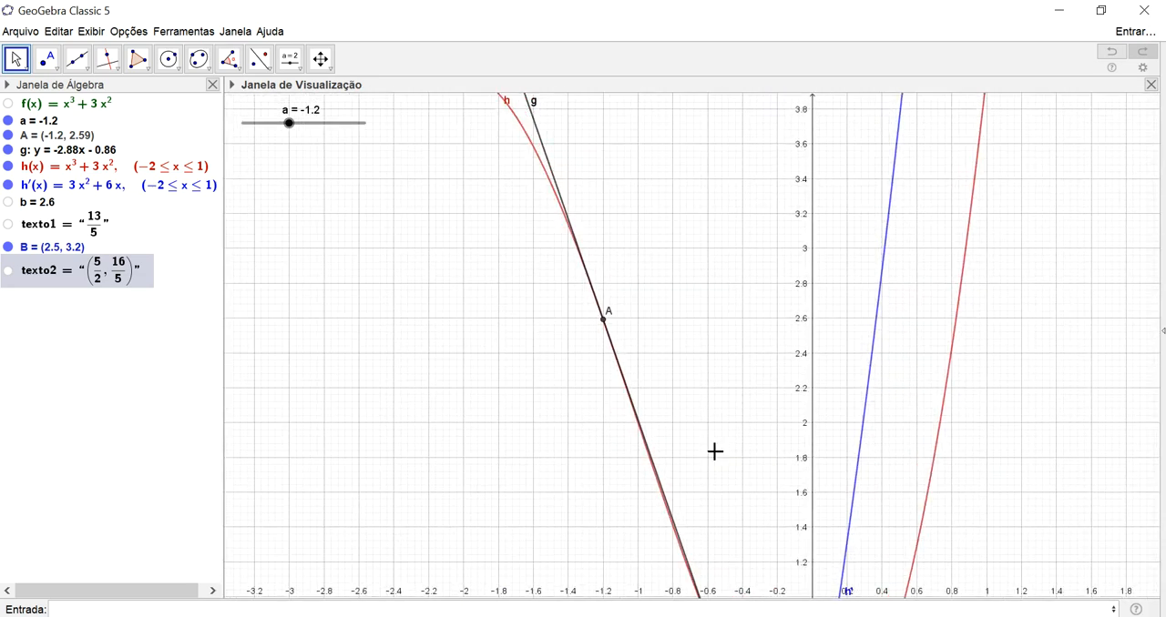
{"action": "left_click", "coordinate": [330, 70]}
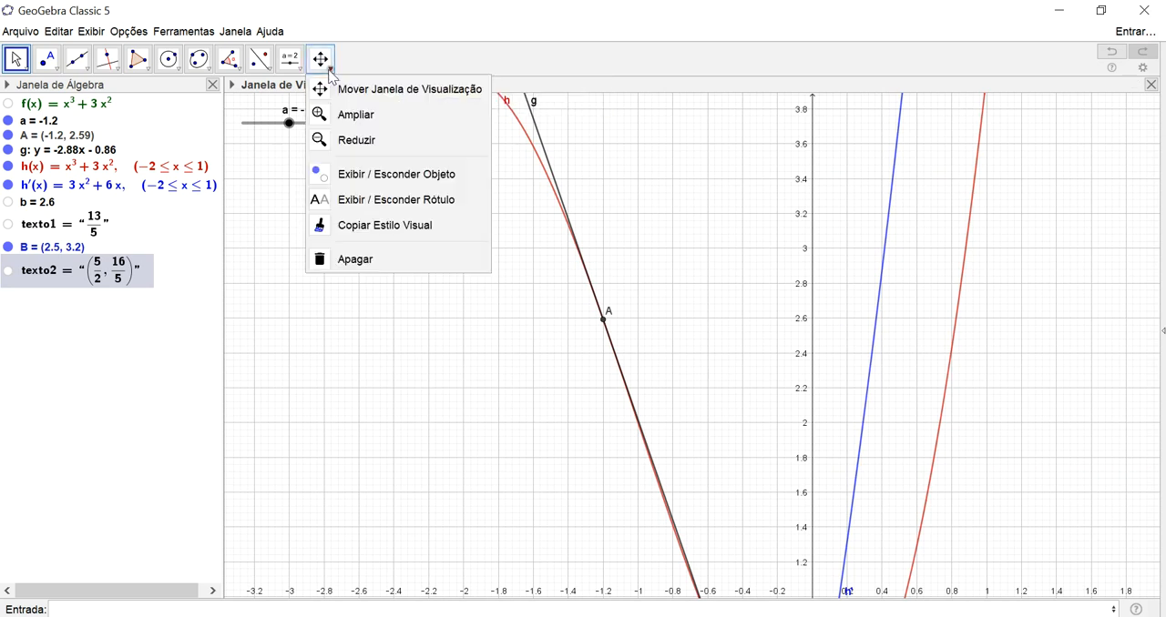
{"action": "left_click", "coordinate": [389, 18]}
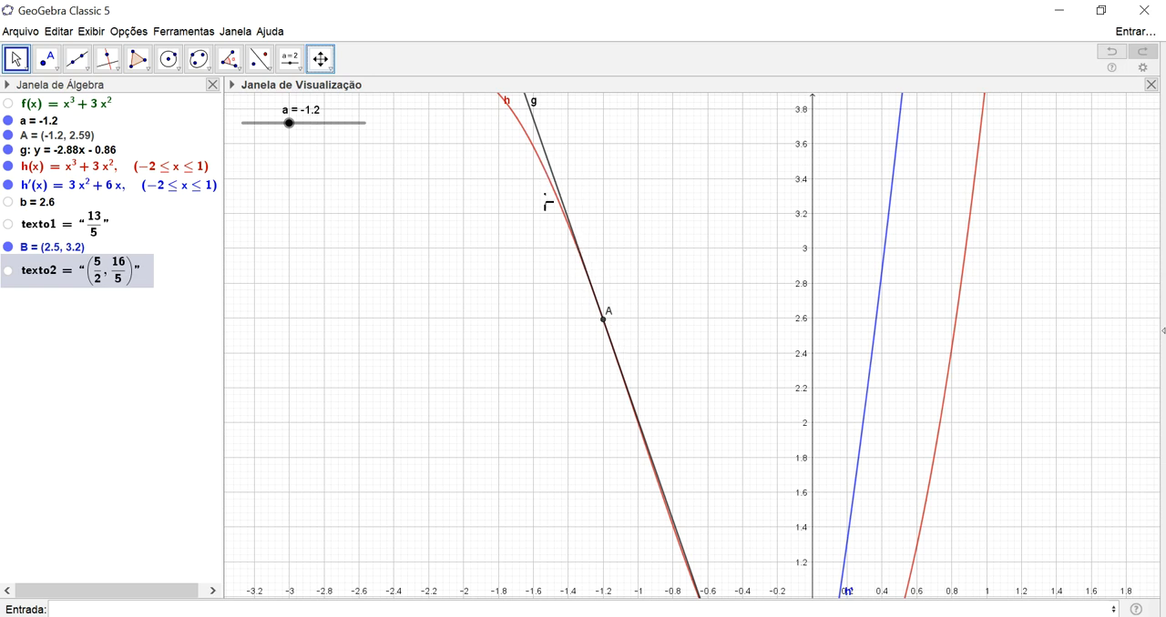
{"action": "scroll", "coordinate": [655, 369], "scroll_direction": "up", "scroll_amount": 4}
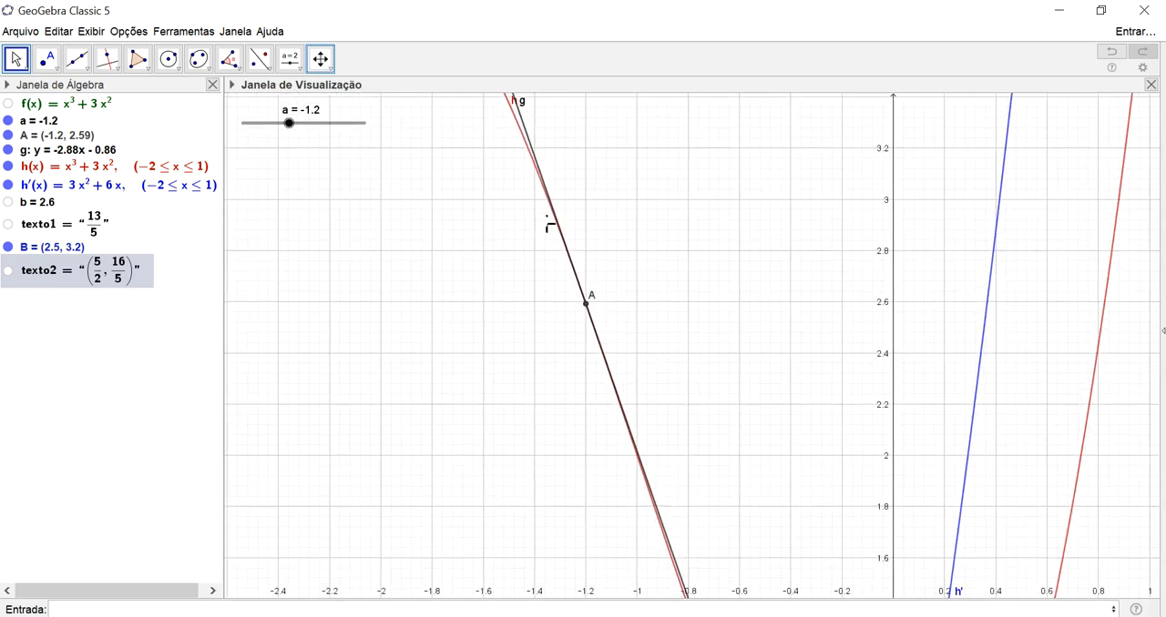
{"action": "scroll", "coordinate": [551, 232], "scroll_direction": "down", "scroll_amount": 3}
{"action": "scroll", "coordinate": [693, 301], "scroll_direction": "down", "scroll_amount": 3}
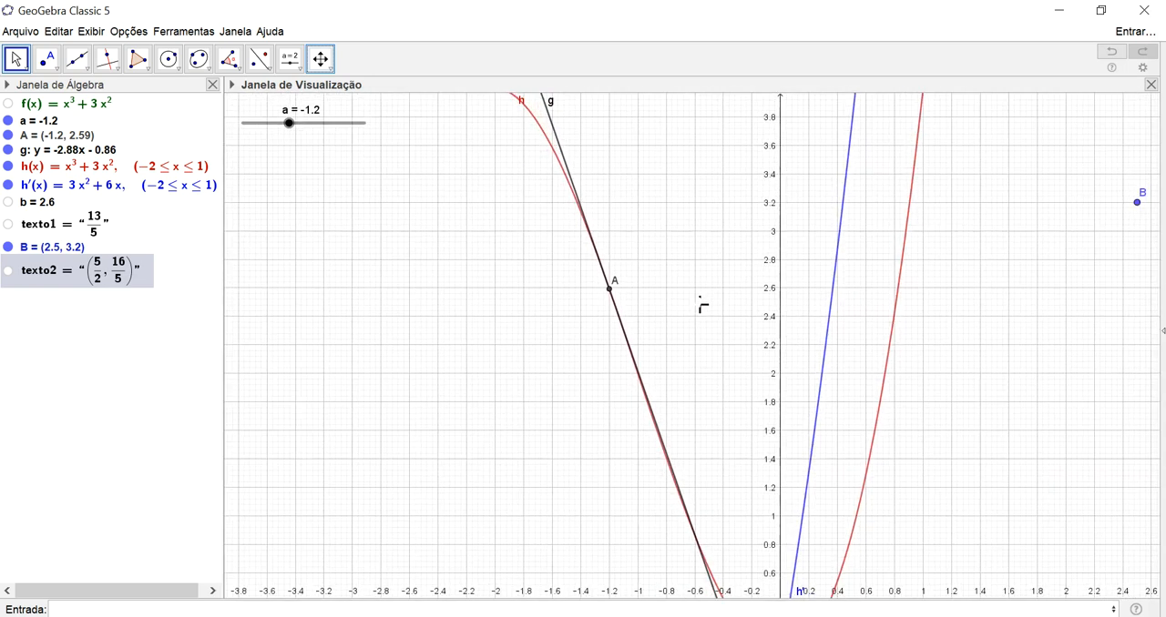
{"action": "scroll", "coordinate": [701, 305], "scroll_direction": "down", "scroll_amount": 7}
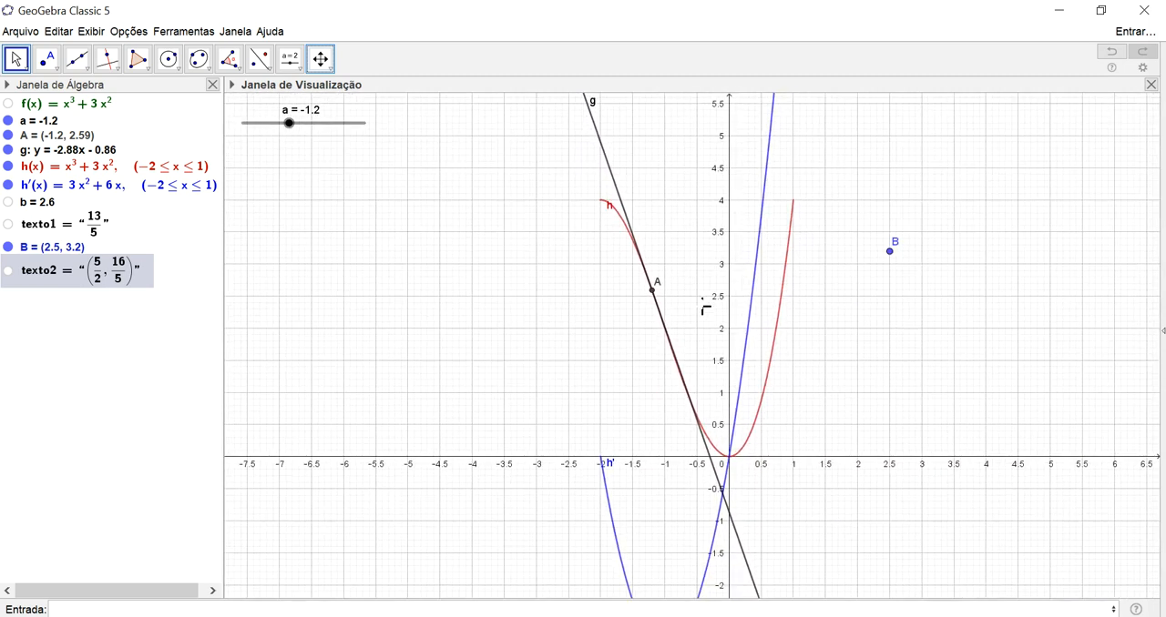
{"action": "scroll", "coordinate": [706, 305], "scroll_direction": "down", "scroll_amount": 2}
{"action": "left_click_drag", "start_coordinate": [930, 400], "coordinate": [884, 381]}
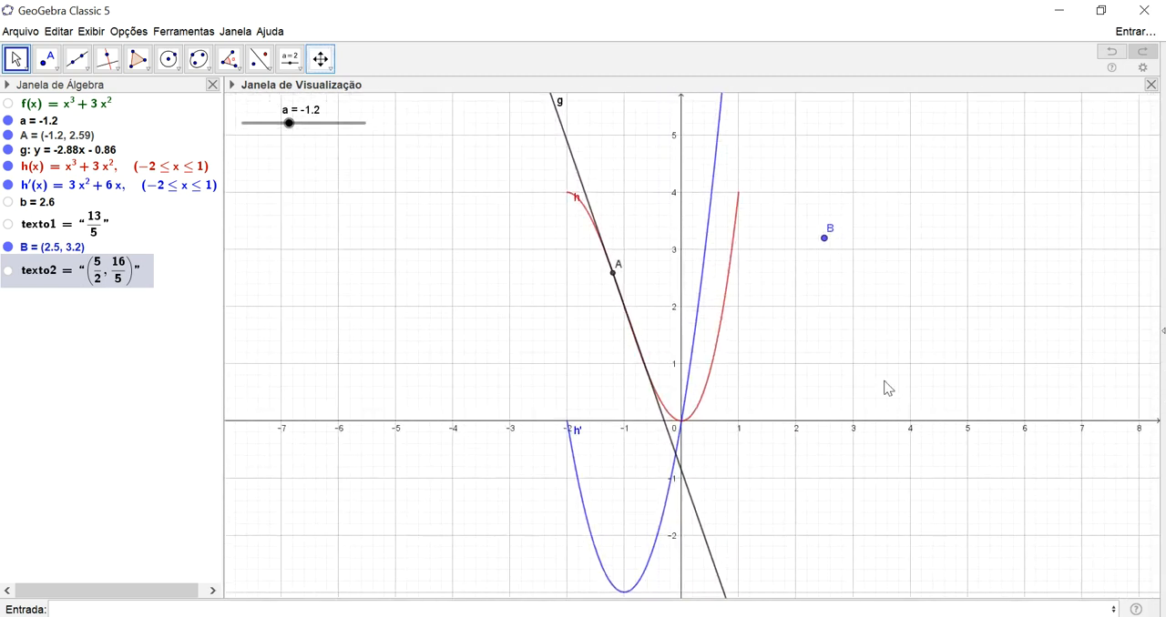